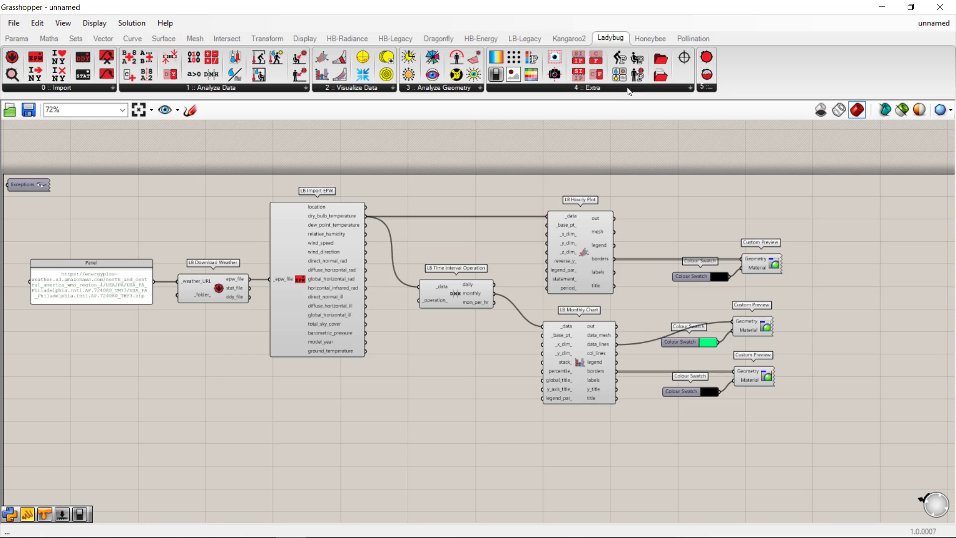
Add an LB Legend Parameters component to the canvas below LB Time Interval Operation
{"action": "left_click", "coordinate": [587, 90]}
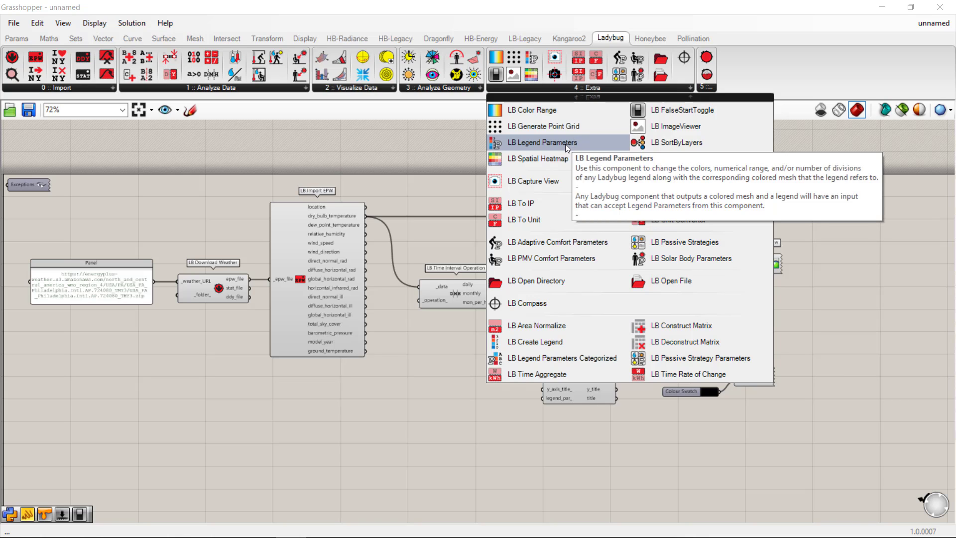
{"action": "left_click_drag", "start_coordinate": [566, 144], "coordinate": [489, 351]}
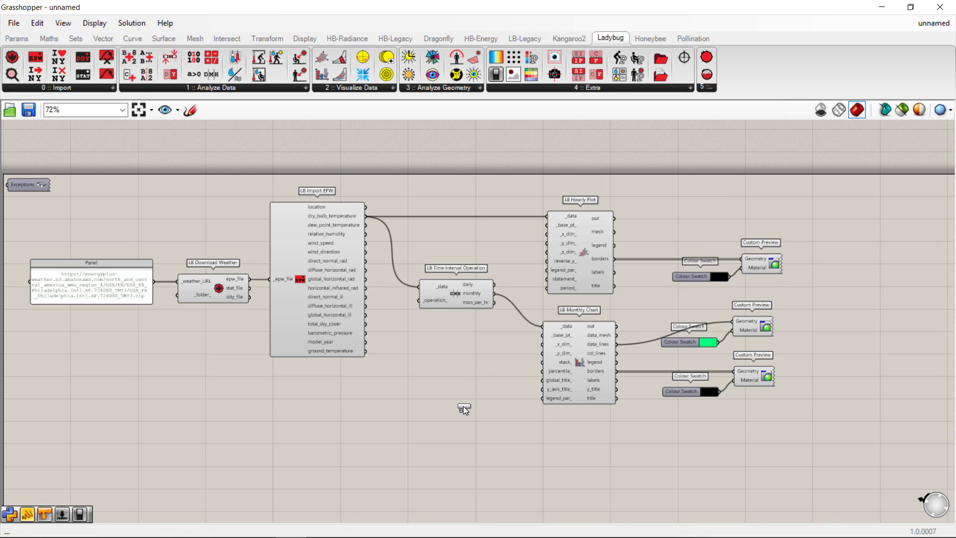
{"action": "left_click_drag", "start_coordinate": [464, 406], "coordinate": [463, 407]}
{"action": "right_click_drag", "start_coordinate": [546, 437], "coordinate": [548, 393]}
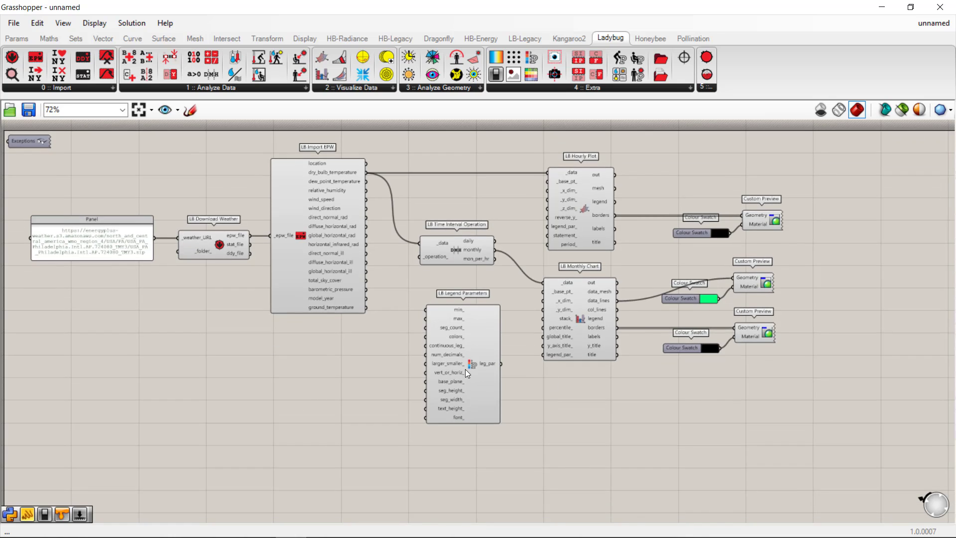
{"action": "scroll", "coordinate": [465, 369], "scroll_direction": "up", "scroll_amount": 3}
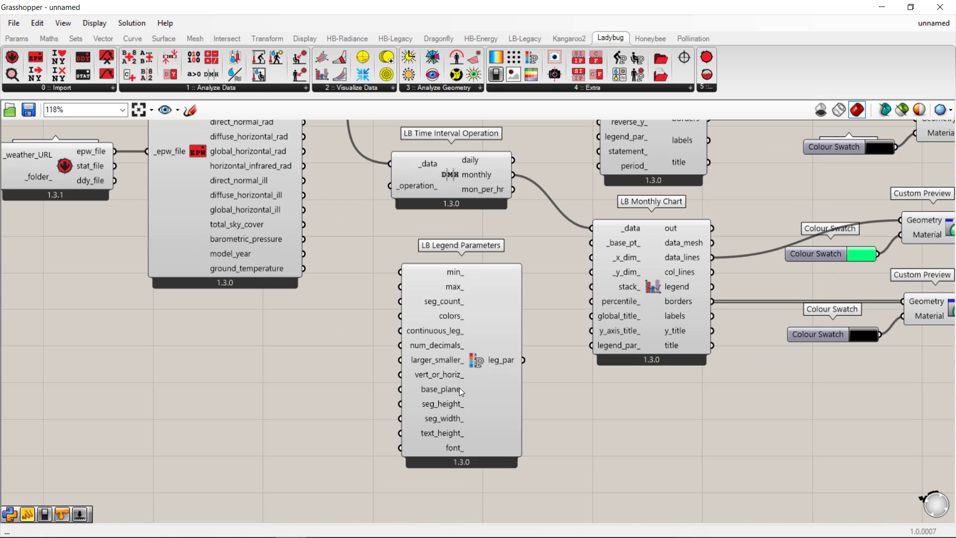
{"action": "scroll", "coordinate": [459, 388], "scroll_direction": "up", "scroll_amount": 2}
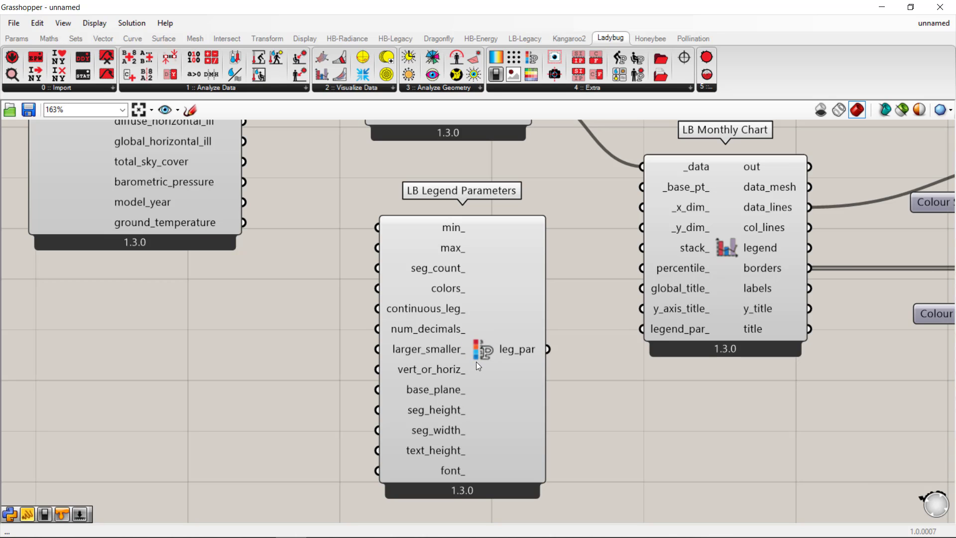
Dock the Grasshopper window on half the screen, beside the Rhino viewport showing the hourly plot
{"action": "left_click_drag", "start_coordinate": [470, 8], "coordinate": [955, 46]}
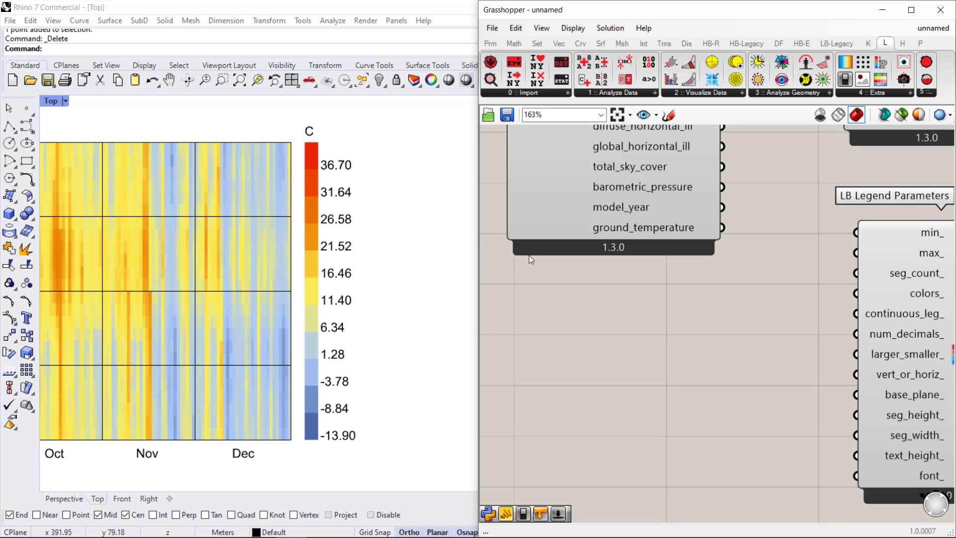
{"action": "right_click_drag", "start_coordinate": [835, 281], "coordinate": [622, 263]}
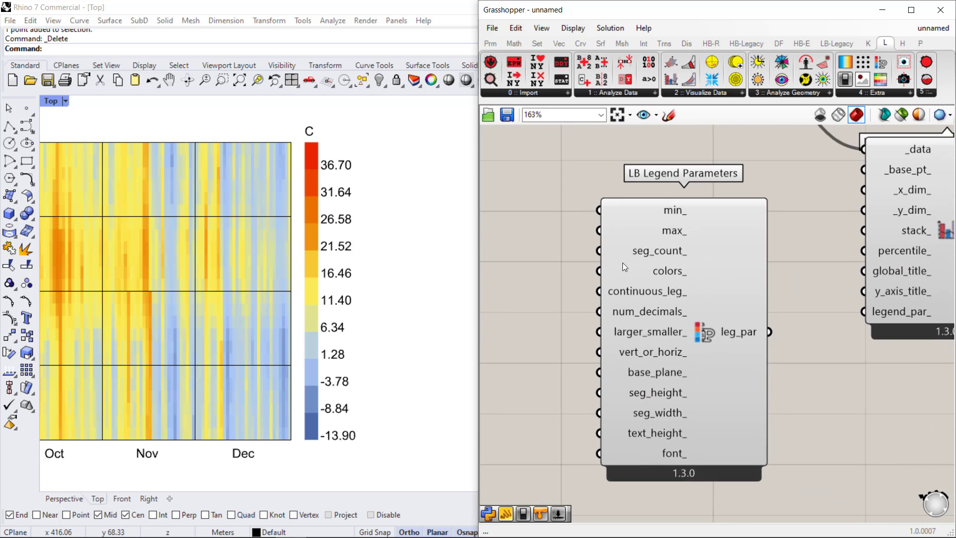
{"action": "scroll", "coordinate": [772, 342], "scroll_direction": "down", "scroll_amount": 3}
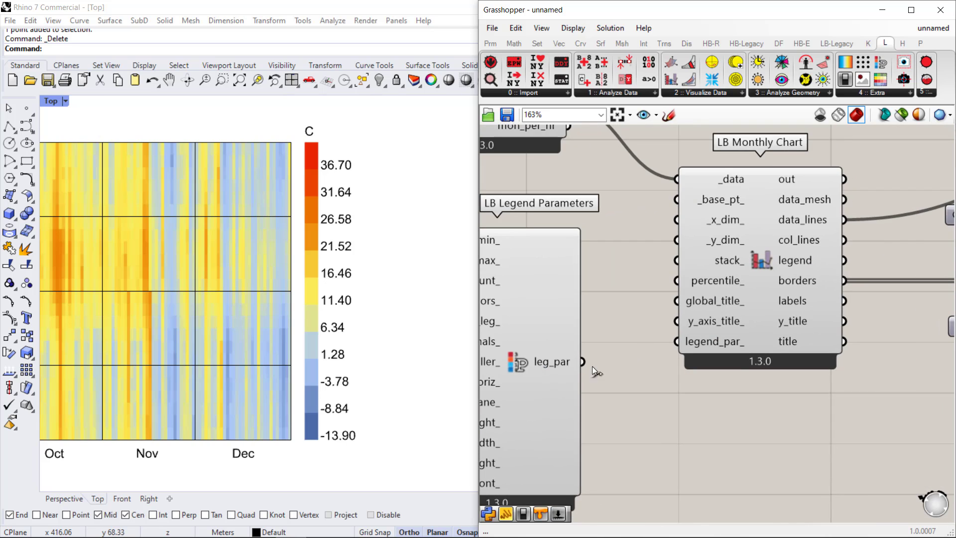
{"action": "right_click_drag", "start_coordinate": [760, 369], "coordinate": [797, 412]}
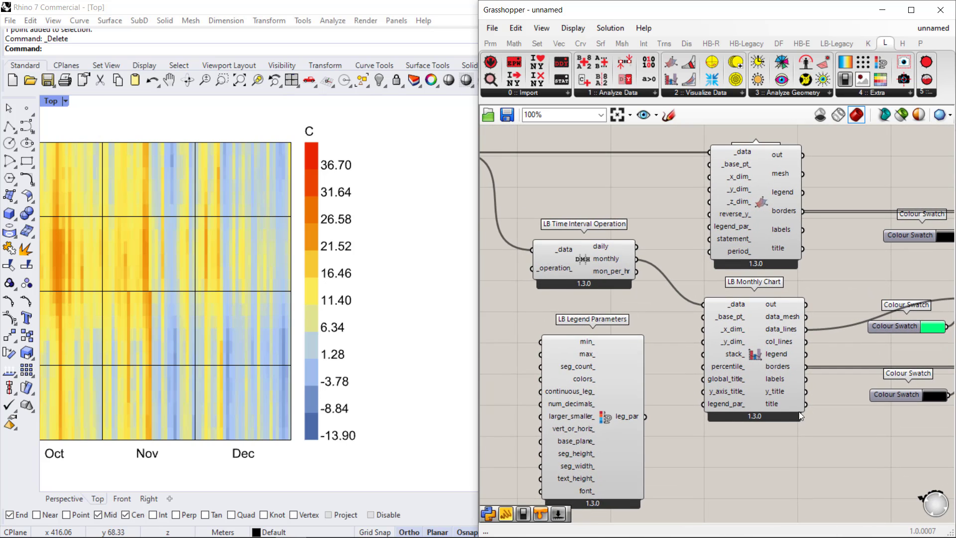
{"action": "scroll", "coordinate": [687, 209], "scroll_direction": "down", "scroll_amount": 2}
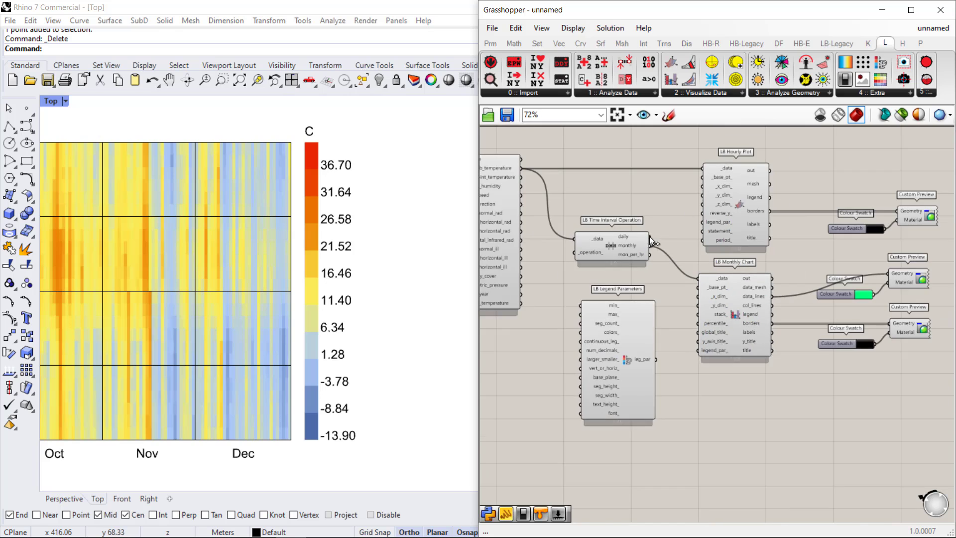
Move the LB Legend Parameters component above LB Time Interval Operation on the canvas
{"action": "right_click_drag", "start_coordinate": [651, 233], "coordinate": [708, 259]}
{"action": "left_click_drag", "start_coordinate": [692, 342], "coordinate": [698, 131]}
{"action": "right_click_drag", "start_coordinate": [706, 170], "coordinate": [698, 261]}
{"action": "scroll", "coordinate": [704, 257], "scroll_direction": "down", "scroll_amount": 5}
{"action": "left_click_drag", "start_coordinate": [535, 230], "coordinate": [793, 341]}
{"action": "left_click_drag", "start_coordinate": [691, 259], "coordinate": [687, 310]}
{"action": "key", "text": "Escape"}
{"action": "scroll", "coordinate": [703, 324], "scroll_direction": "up", "scroll_amount": 4}
{"action": "scroll", "coordinate": [701, 323], "scroll_direction": "up", "scroll_amount": 4}
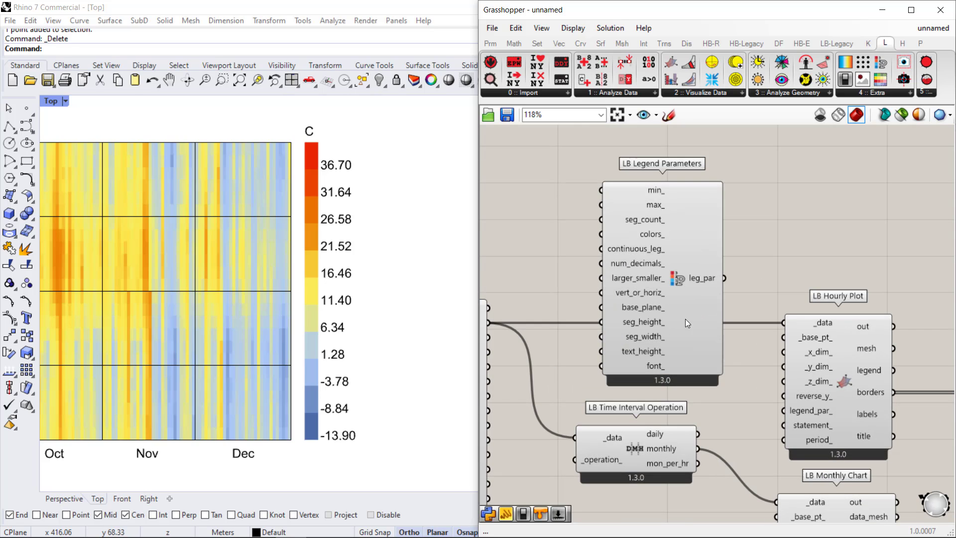
Connect the leg_par output to LB Hourly Plot's legend_par_ input and reposition both components for clearer wiring
{"action": "left_click_drag", "start_coordinate": [723, 278], "coordinate": [777, 412]}
{"action": "left_click_drag", "start_coordinate": [841, 376], "coordinate": [823, 371]}
{"action": "left_click_drag", "start_coordinate": [561, 248], "coordinate": [640, 213]}
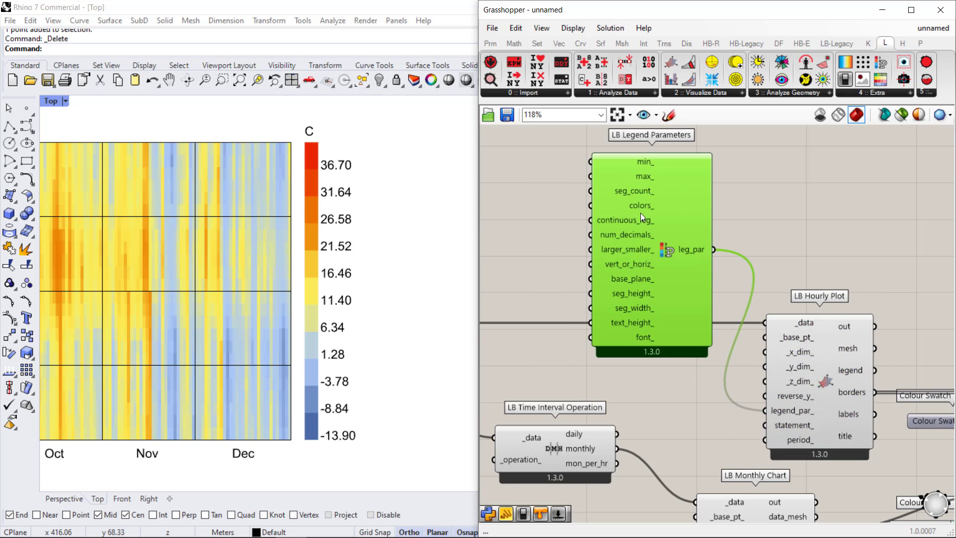
{"action": "scroll", "coordinate": [640, 214], "scroll_direction": "up", "scroll_amount": 2}
{"action": "scroll", "coordinate": [643, 238], "scroll_direction": "up", "scroll_amount": 1}
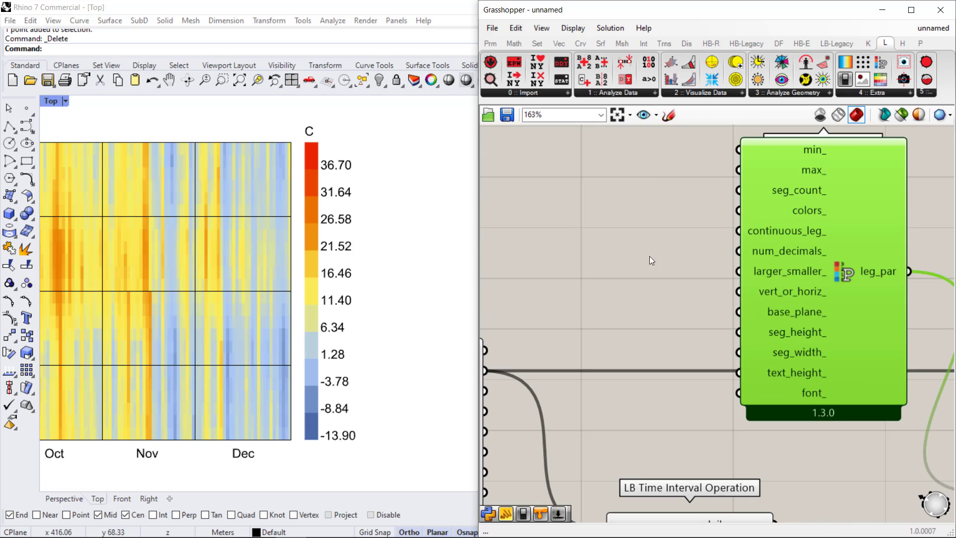
{"action": "left_click_drag", "start_coordinate": [839, 303], "coordinate": [837, 249]}
{"action": "right_click_drag", "start_coordinate": [837, 250], "coordinate": [834, 341]}
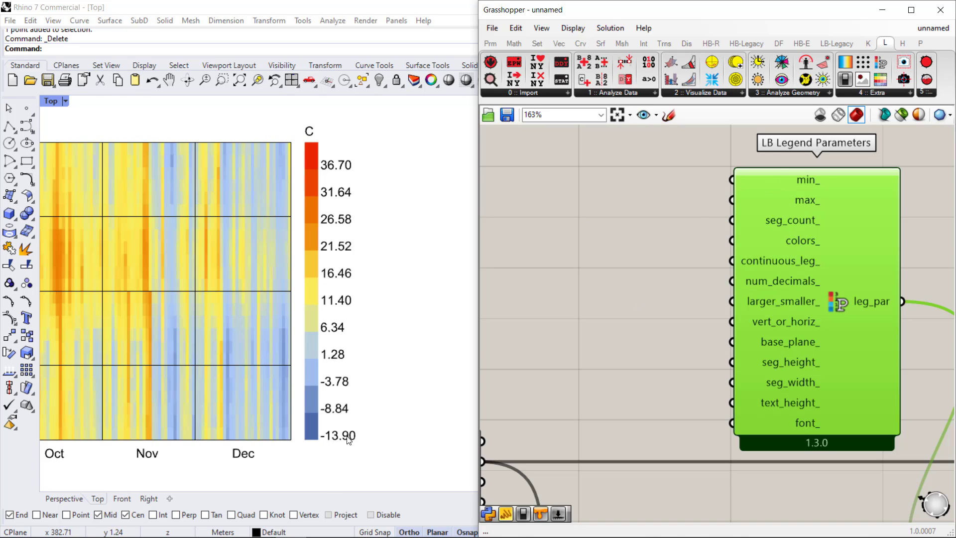
Add a panel containing -10 and connect it to the min_ input of LB Legend Parameters
{"action": "double_click", "coordinate": [629, 168]}
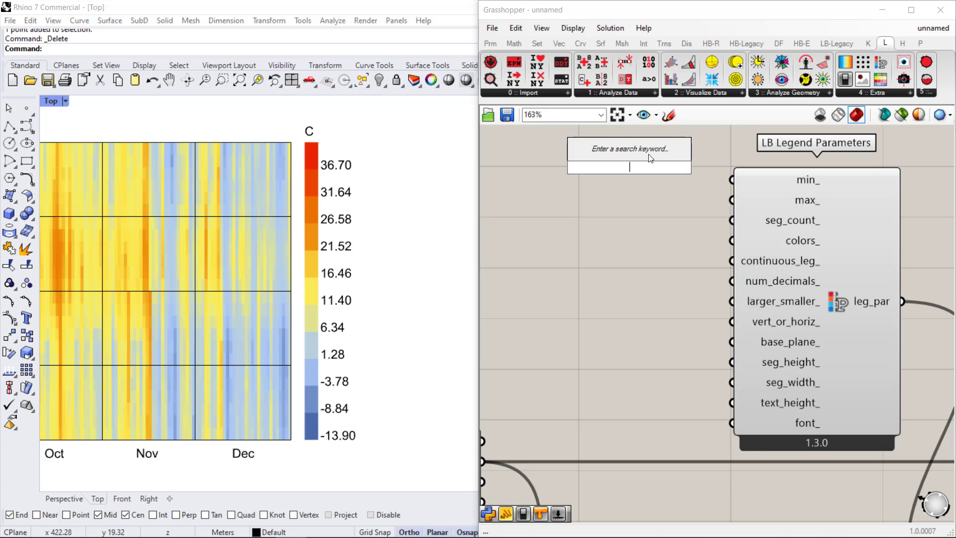
{"action": "type", "text": "\"-10"}
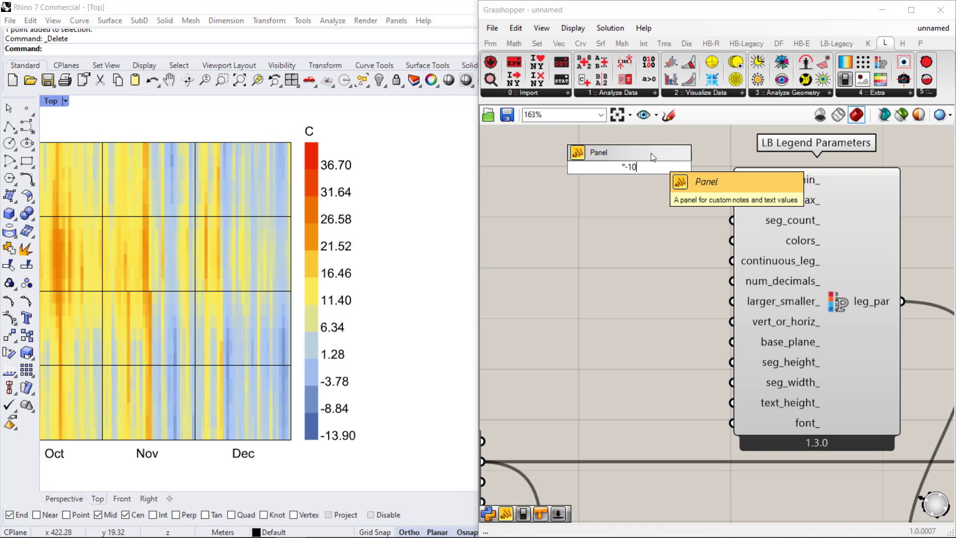
{"action": "key", "text": "Return"}
{"action": "left_click_drag", "start_coordinate": [653, 168], "coordinate": [732, 180]}
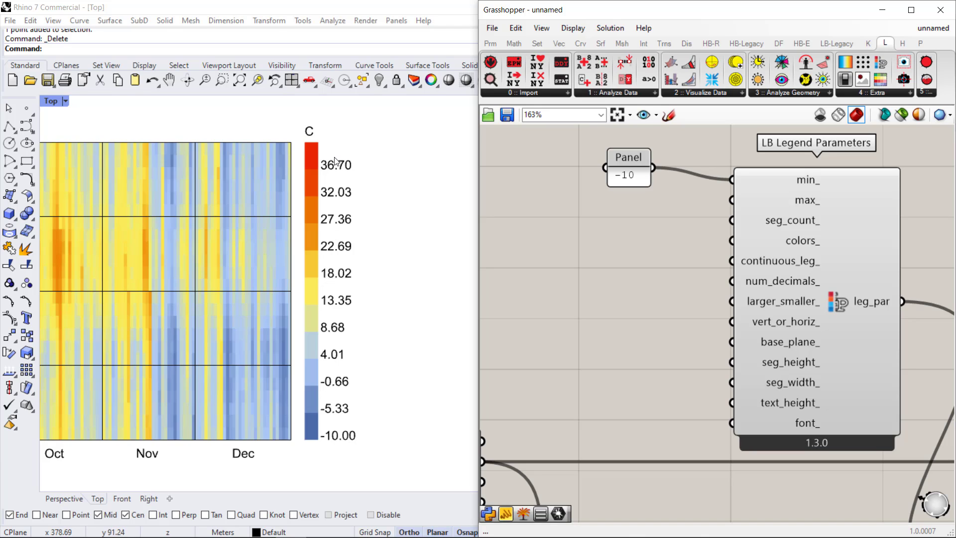
Add a panel containing 35 below the -10 panel and connect it to the max_ input
{"action": "double_click", "coordinate": [640, 207]}
{"action": "type", "text": "\"1"}
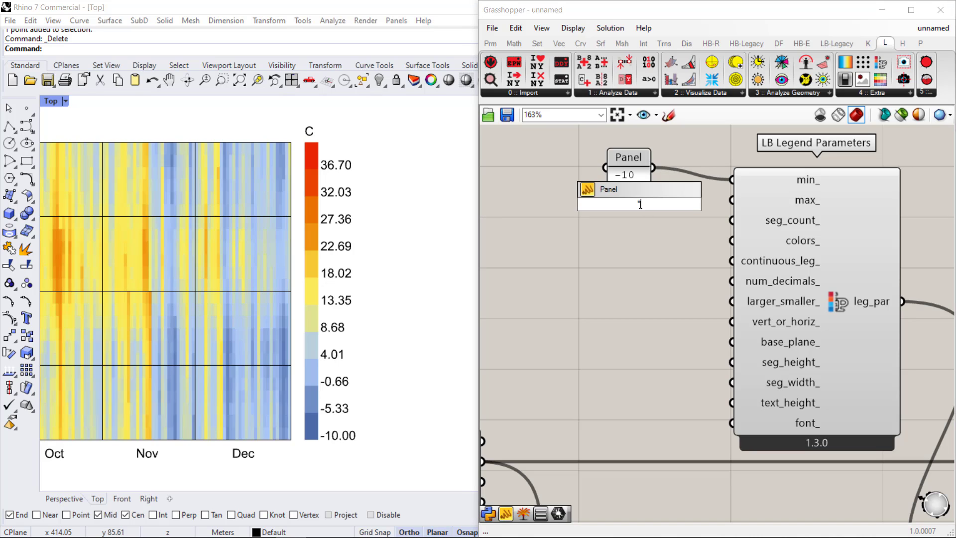
{"action": "type", "text": "5"}
{"action": "key", "text": "Return"}
{"action": "left_click_drag", "start_coordinate": [644, 215], "coordinate": [745, 195]}
{"action": "left_click_drag", "start_coordinate": [614, 216], "coordinate": [628, 216]}
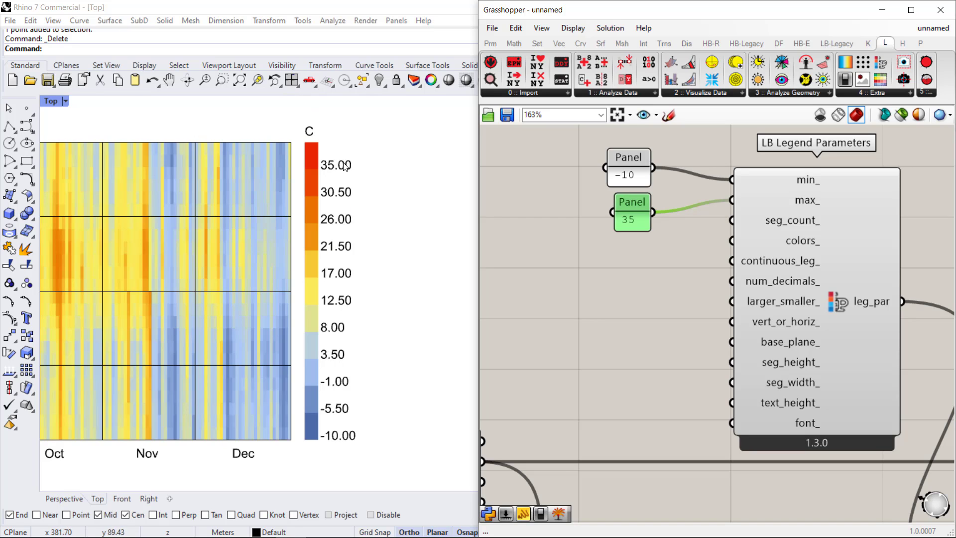
Add an integer number slider set to 10 and connect it to the seg_count_ input
{"action": "mouse_move", "coordinate": [804, 221]}
{"action": "double_click", "coordinate": [626, 236]}
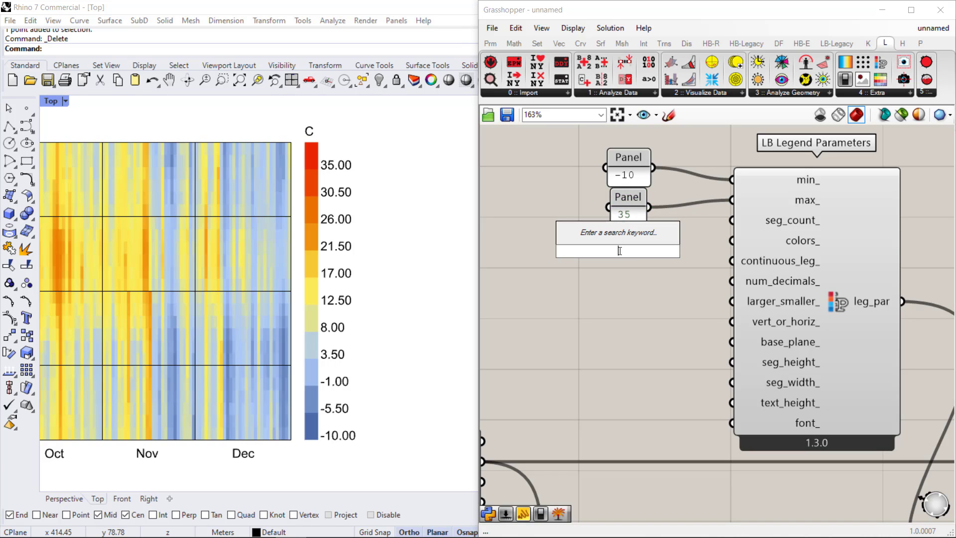
{"action": "type", "text": "0"}
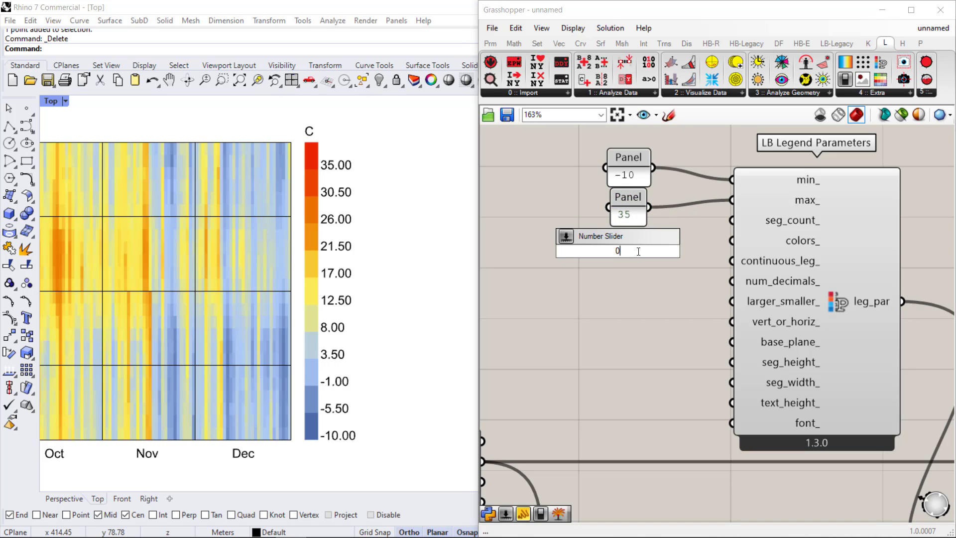
{"action": "type", "text": "..10"}
{"action": "key", "text": "Return"}
{"action": "left_click_drag", "start_coordinate": [610, 253], "coordinate": [679, 255]}
{"action": "left_click_drag", "start_coordinate": [610, 251], "coordinate": [586, 242]}
{"action": "left_click_drag", "start_coordinate": [690, 243], "coordinate": [727, 227]}
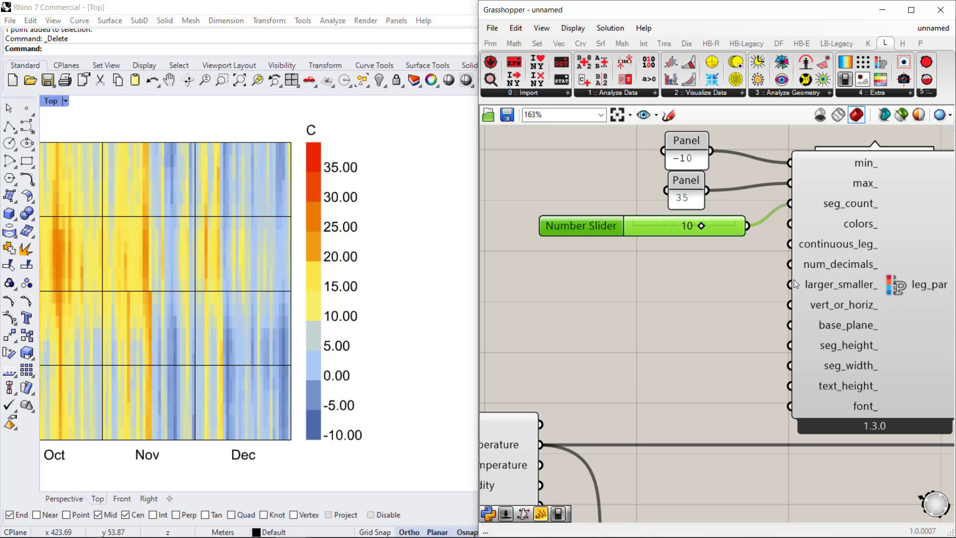
Add a number slider with value 0 under the first slider and connect it to the num_decimals_ input
{"action": "mouse_move", "coordinate": [829, 268]}
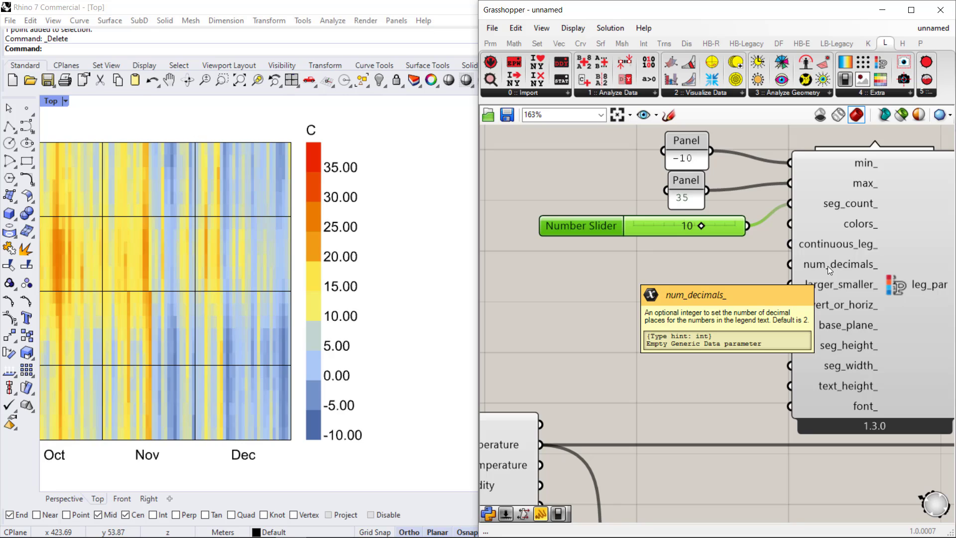
{"action": "double_click", "coordinate": [666, 263]}
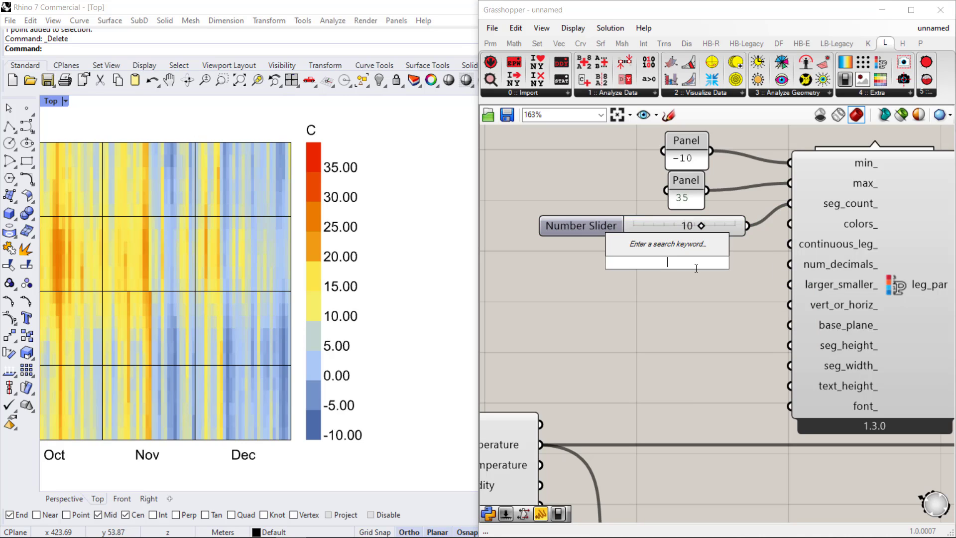
{"action": "type", "text": "0"}
{"action": "key", "text": "Return"}
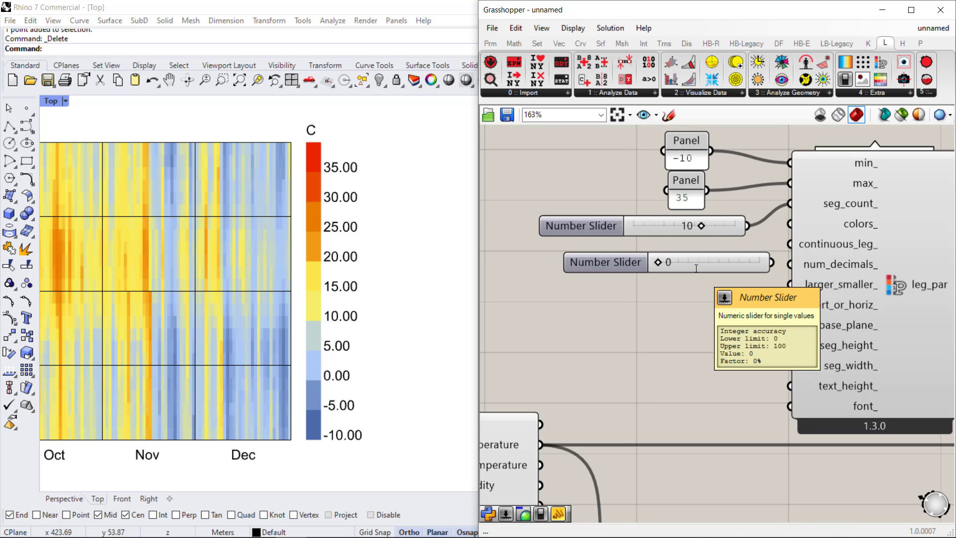
{"action": "left_click_drag", "start_coordinate": [686, 267], "coordinate": [668, 270]}
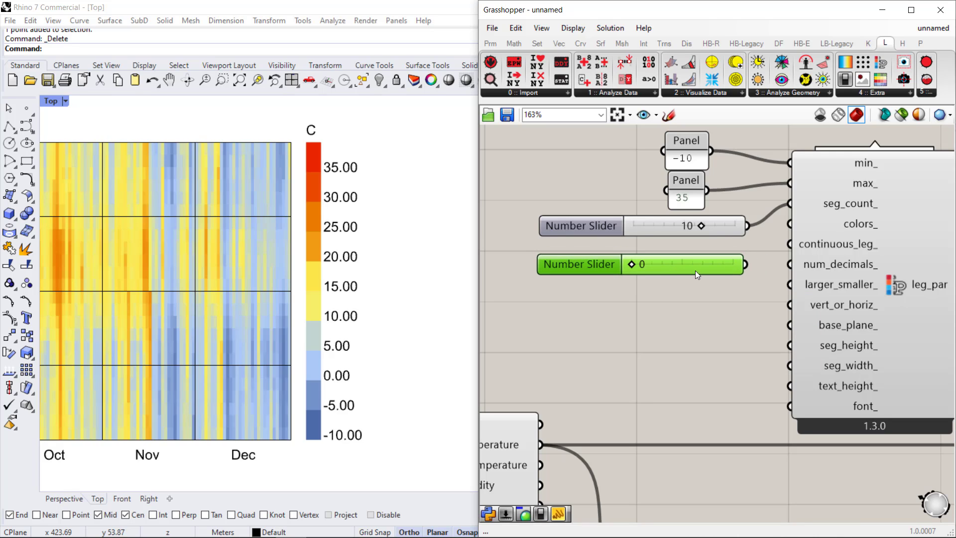
{"action": "left_click_drag", "start_coordinate": [746, 264], "coordinate": [799, 271]}
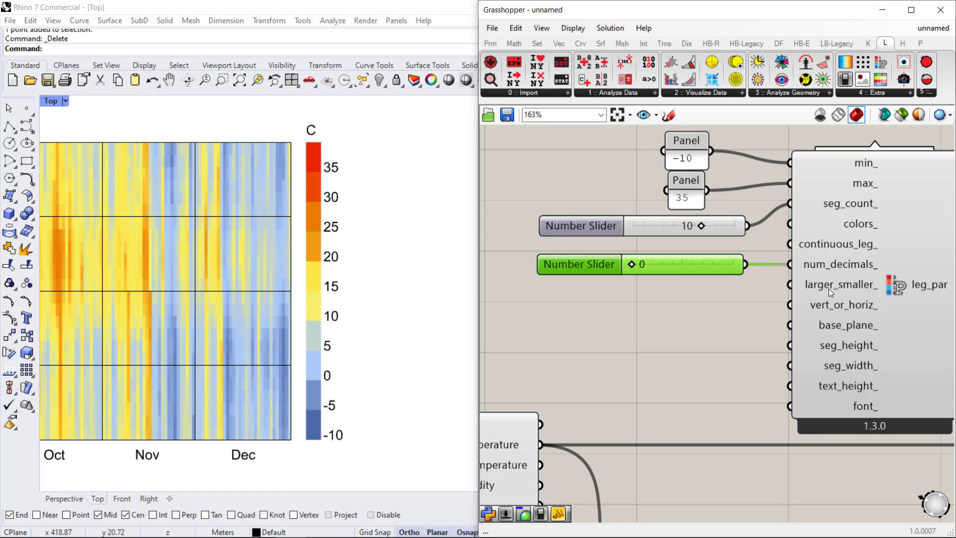
Add a Boolean Toggle, set it to True and connect it to the larger_smaller_ input
{"action": "mouse_move", "coordinate": [813, 287]}
{"action": "double_click", "coordinate": [695, 289]}
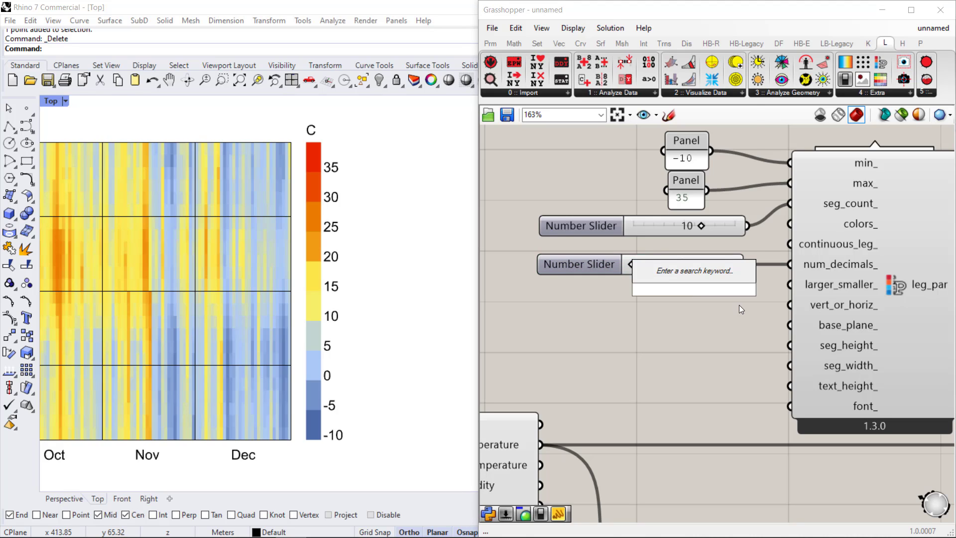
{"action": "type", "text": "boole"}
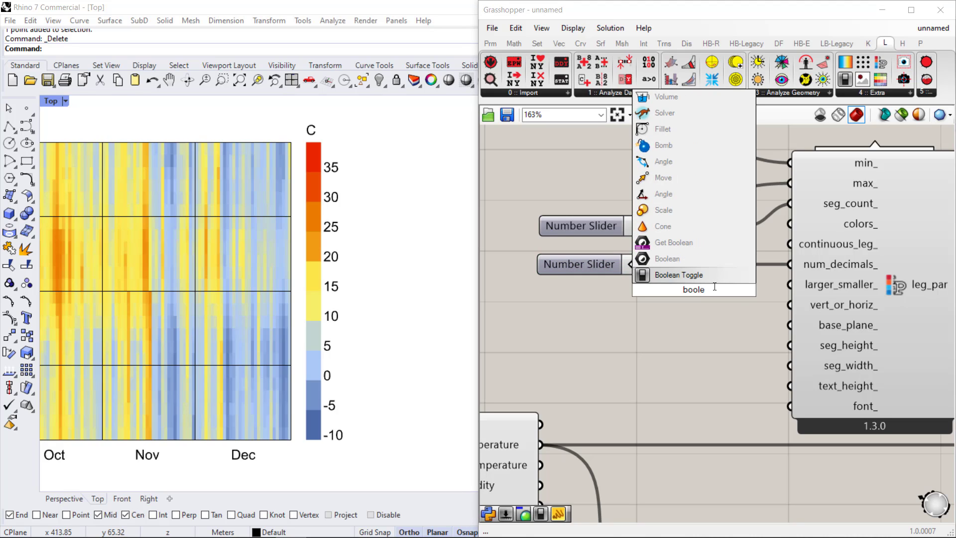
{"action": "key", "text": "Return"}
{"action": "left_click_drag", "start_coordinate": [707, 280], "coordinate": [671, 301]}
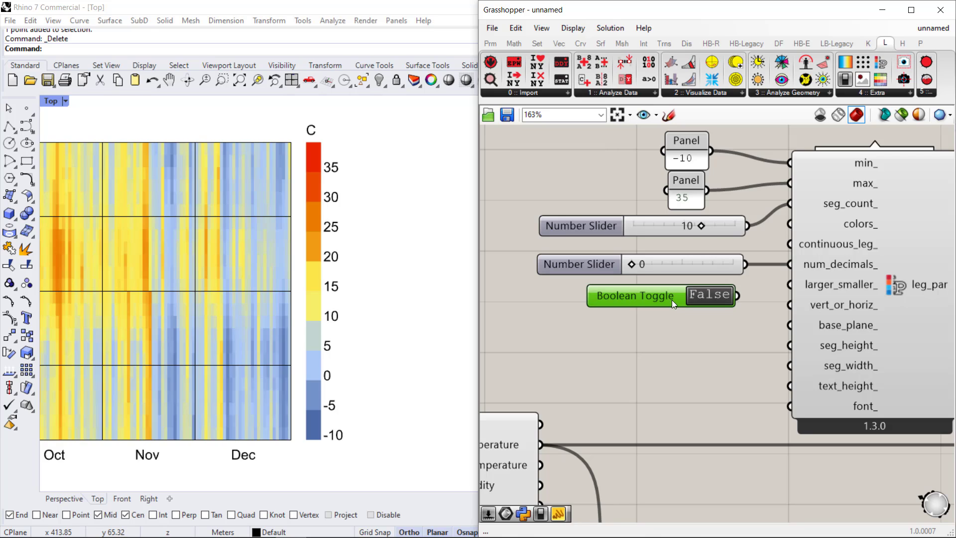
{"action": "double_click", "coordinate": [716, 296]}
{"action": "left_click_drag", "start_coordinate": [737, 295], "coordinate": [791, 284]}
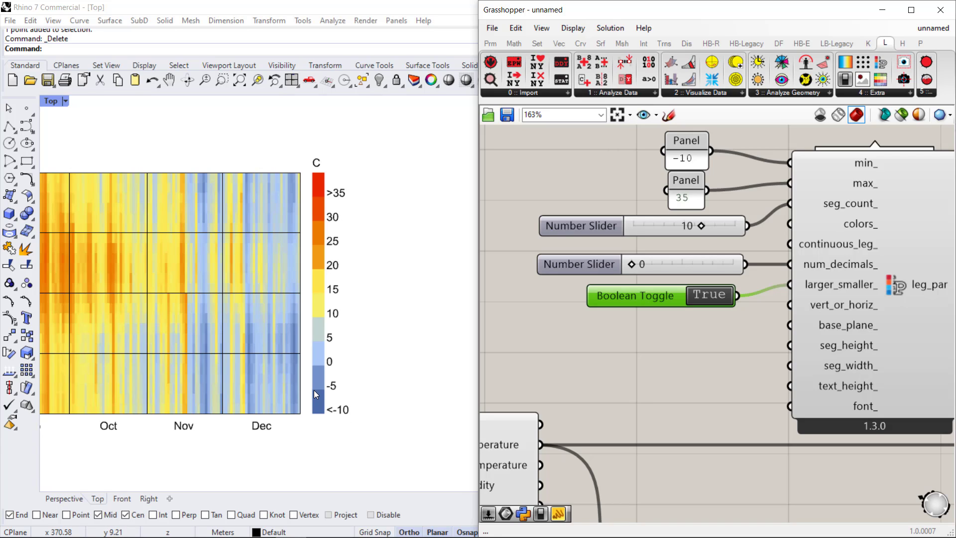
Duplicate the Boolean Toggle, connect the copy to the vert_or_horiz_ input and set it to False
{"action": "left_click_drag", "start_coordinate": [620, 295], "coordinate": [624, 321]}
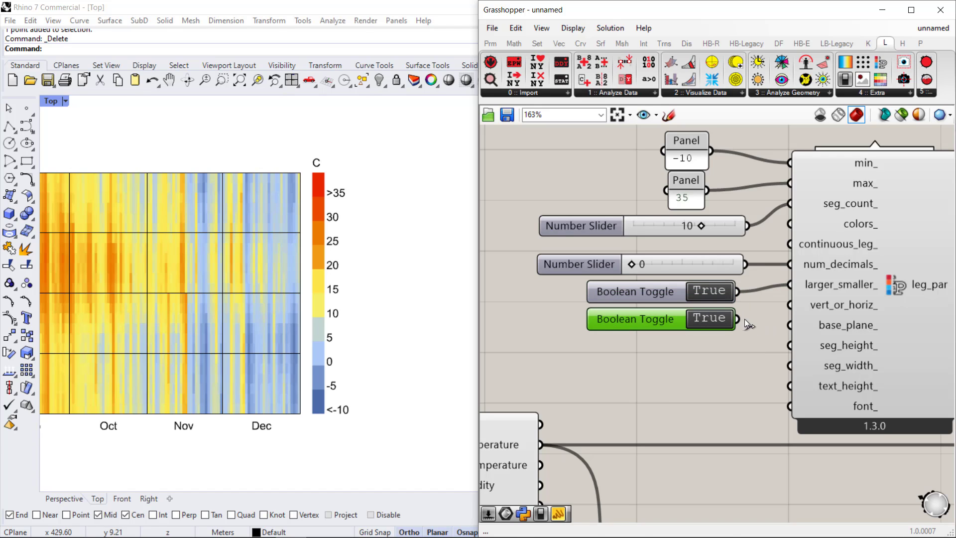
{"action": "left_click_drag", "start_coordinate": [745, 319], "coordinate": [799, 309]}
{"action": "mouse_move", "coordinate": [822, 305]}
{"action": "double_click", "coordinate": [725, 319]}
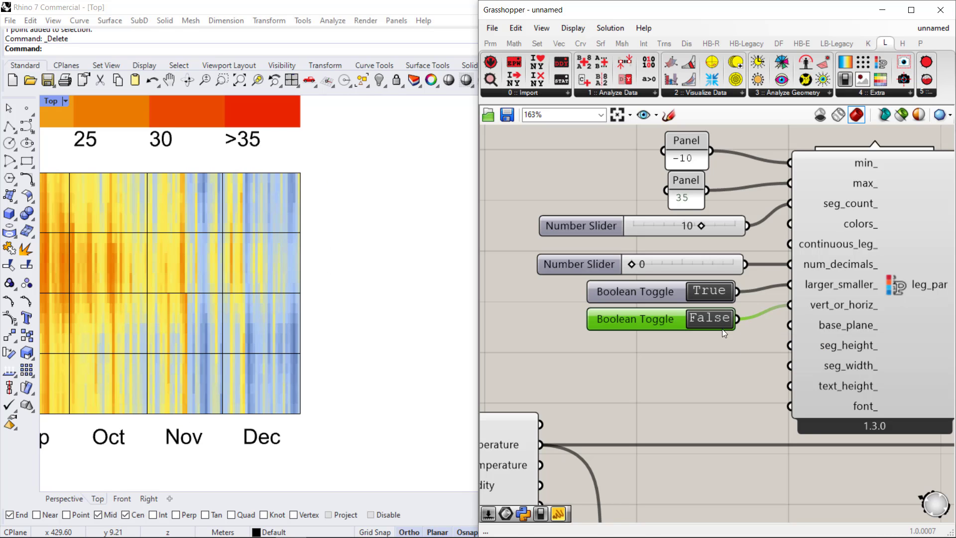
{"action": "scroll", "coordinate": [745, 329], "scroll_direction": "down", "scroll_amount": 3}
{"action": "scroll", "coordinate": [733, 327], "scroll_direction": "up", "scroll_amount": 3}
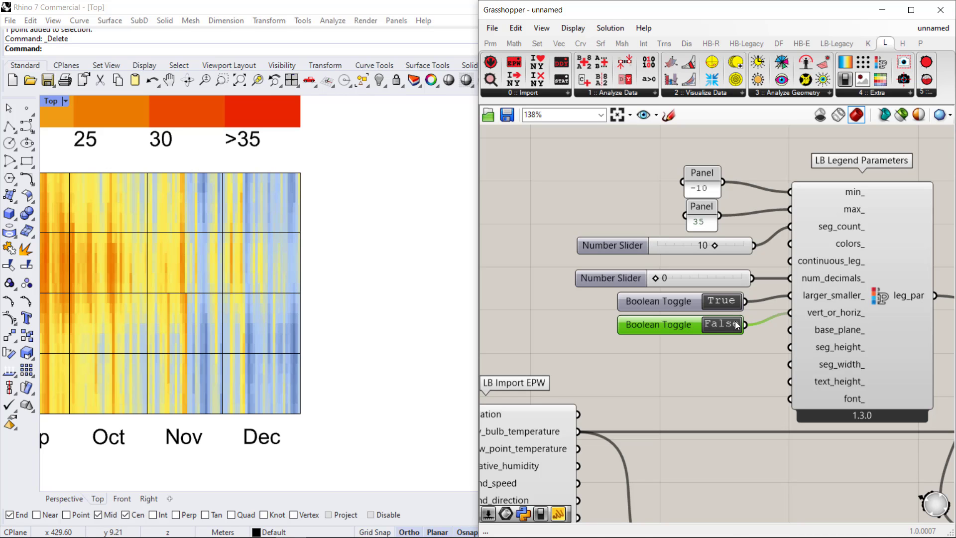
{"action": "scroll", "coordinate": [219, 249], "scroll_direction": "down", "scroll_amount": 5}
{"action": "right_click_drag", "start_coordinate": [202, 227], "coordinate": [432, 332]}
{"action": "left_click", "coordinate": [610, 351]}
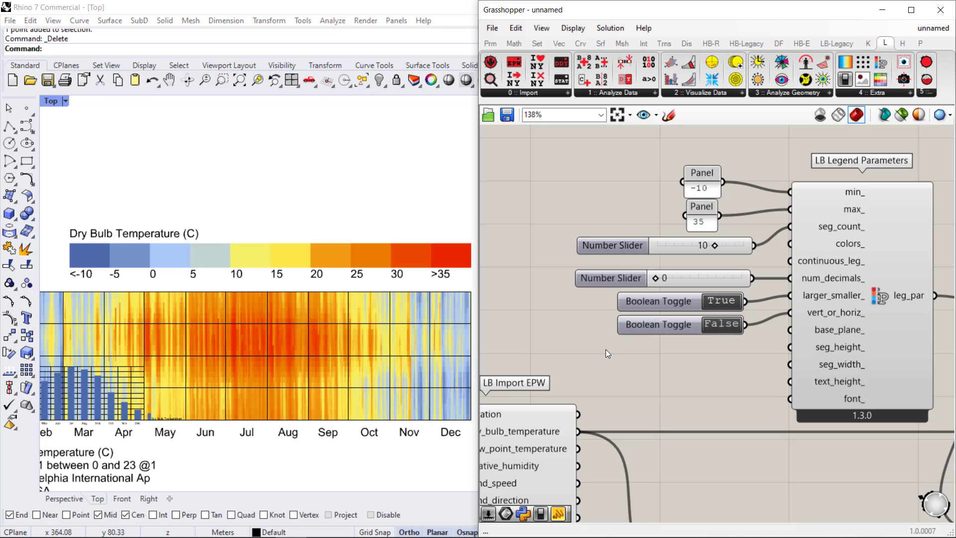
Delete the LB Monthly Chart and LB Time Interval Operation components from the canvas
{"action": "scroll", "coordinate": [611, 352], "scroll_direction": "down", "scroll_amount": 3}
{"action": "right_click_drag", "start_coordinate": [865, 447], "coordinate": [853, 297]}
{"action": "left_click", "coordinate": [816, 406]}
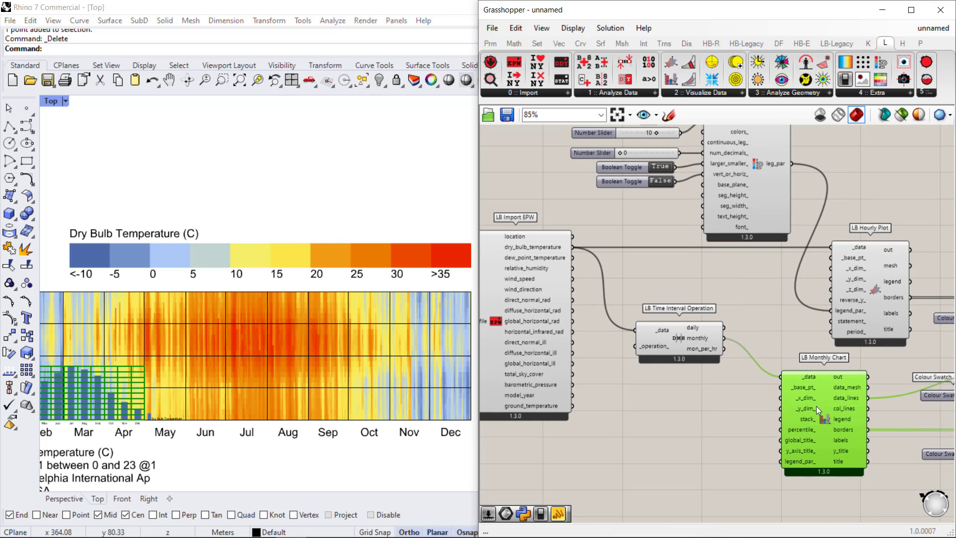
{"action": "key", "text": "Delete"}
{"action": "left_click", "coordinate": [681, 339]}
{"action": "key", "text": "Delete"}
Add a number slider with value 2 below the Boolean Toggles and connect it to the seg_height_ input of LB Legend Parameters
{"action": "scroll", "coordinate": [612, 331], "scroll_direction": "up", "scroll_amount": 4}
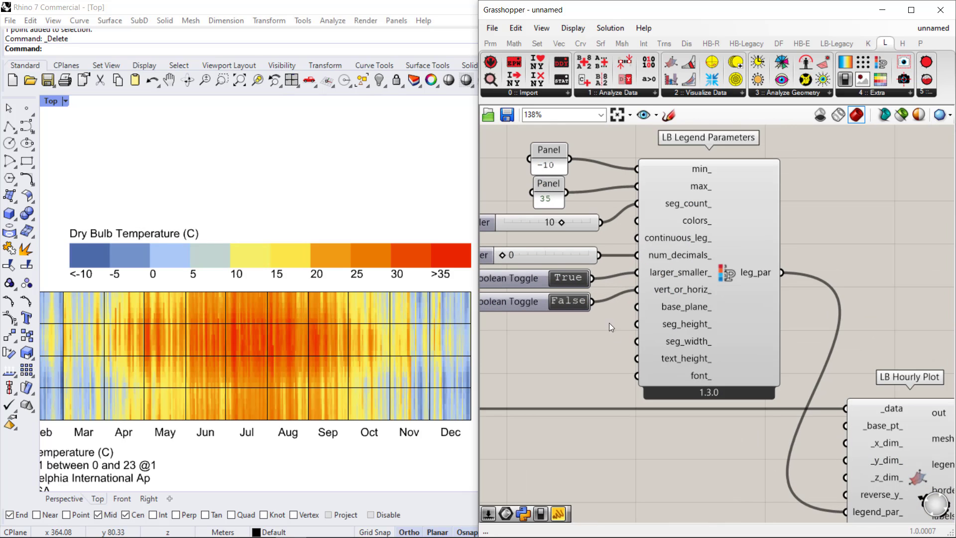
{"action": "right_click_drag", "start_coordinate": [721, 333], "coordinate": [853, 338]}
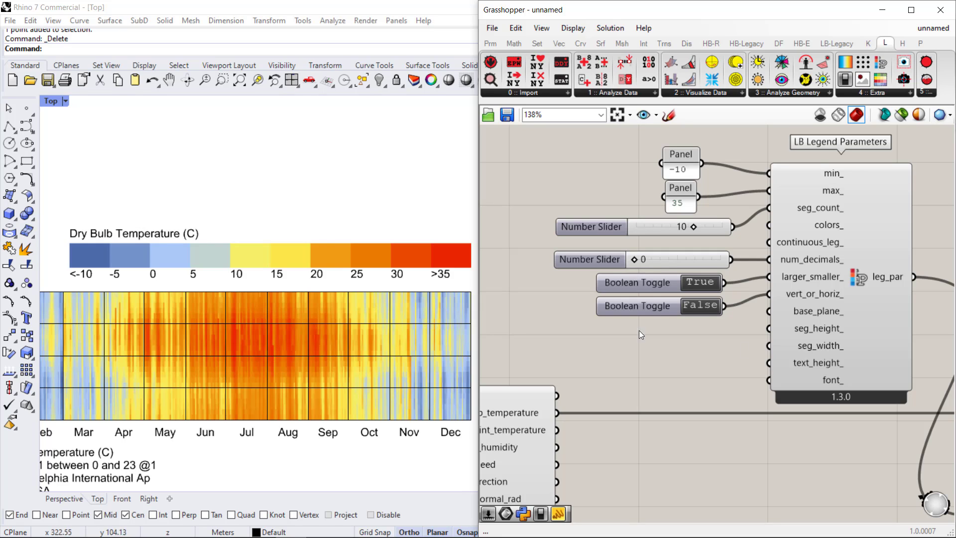
{"action": "mouse_move", "coordinate": [821, 329]}
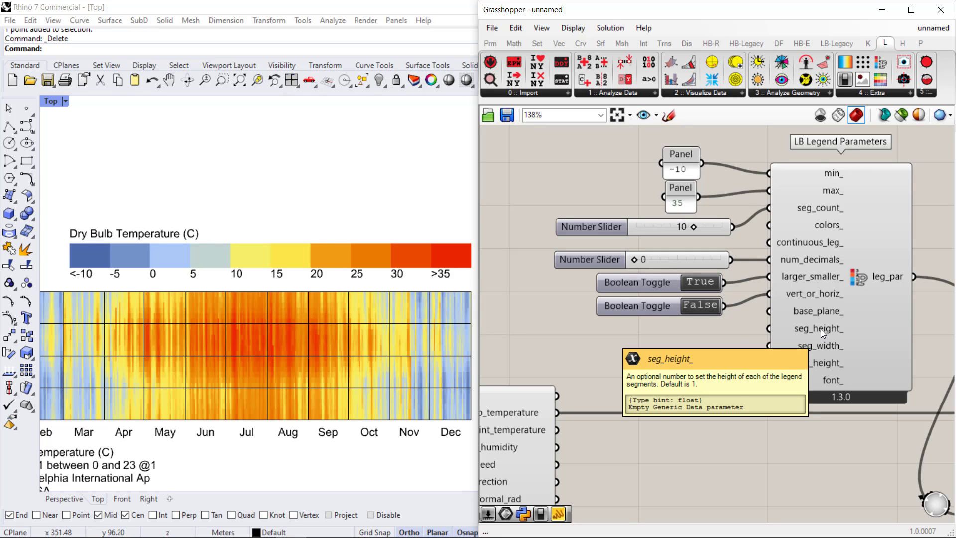
{"action": "mouse_move", "coordinate": [818, 349]}
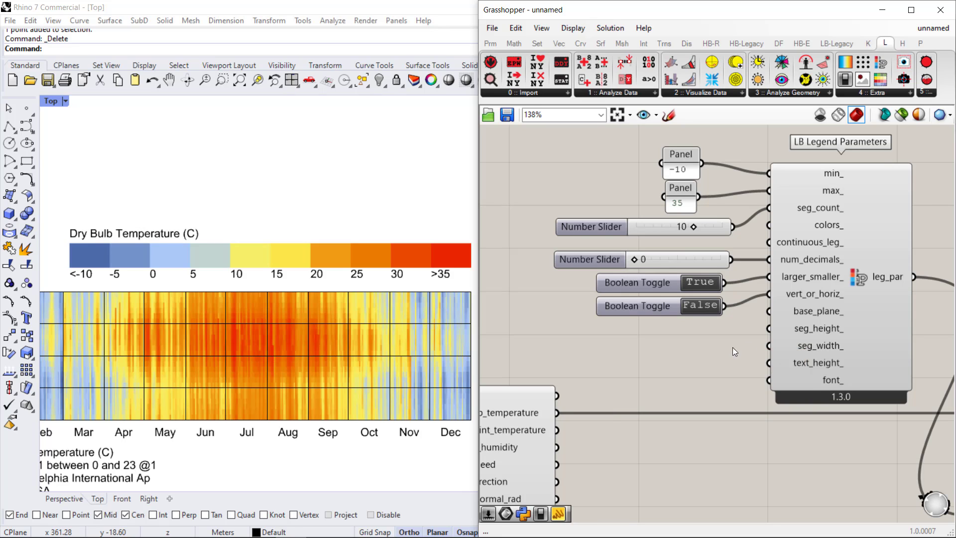
{"action": "scroll", "coordinate": [726, 348], "scroll_direction": "up", "scroll_amount": 4}
{"action": "double_click", "coordinate": [666, 365]}
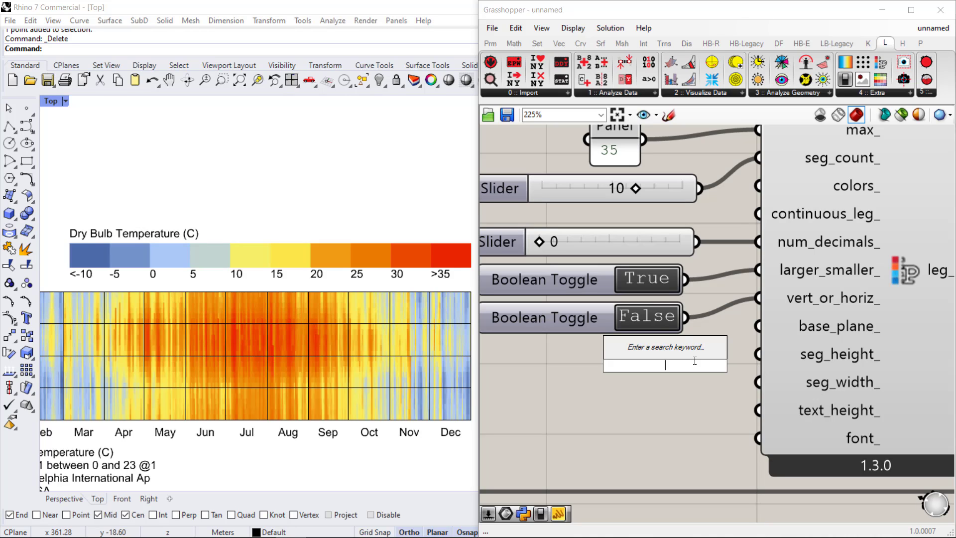
{"action": "type", "text": "0."}
{"action": "key", "text": "BackSpace"}
{"action": "key", "text": "BackSpace"}
{"action": "type", "text": "0"}
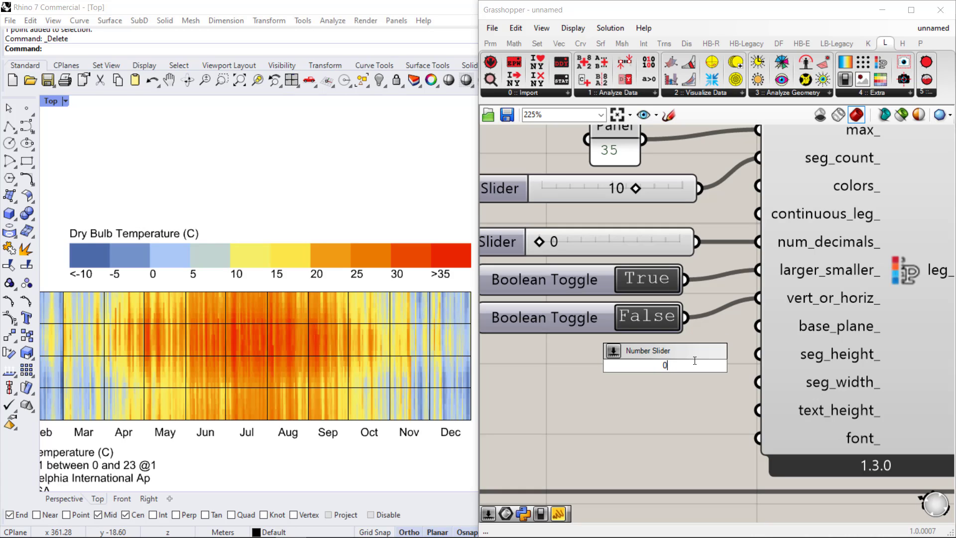
{"action": "key", "text": "BackSpace"}
{"action": "type", "text": "2"}
{"action": "key", "text": "Return"}
{"action": "left_click_drag", "start_coordinate": [730, 373], "coordinate": [626, 372]}
{"action": "left_click_drag", "start_coordinate": [744, 357], "coordinate": [747, 358]}
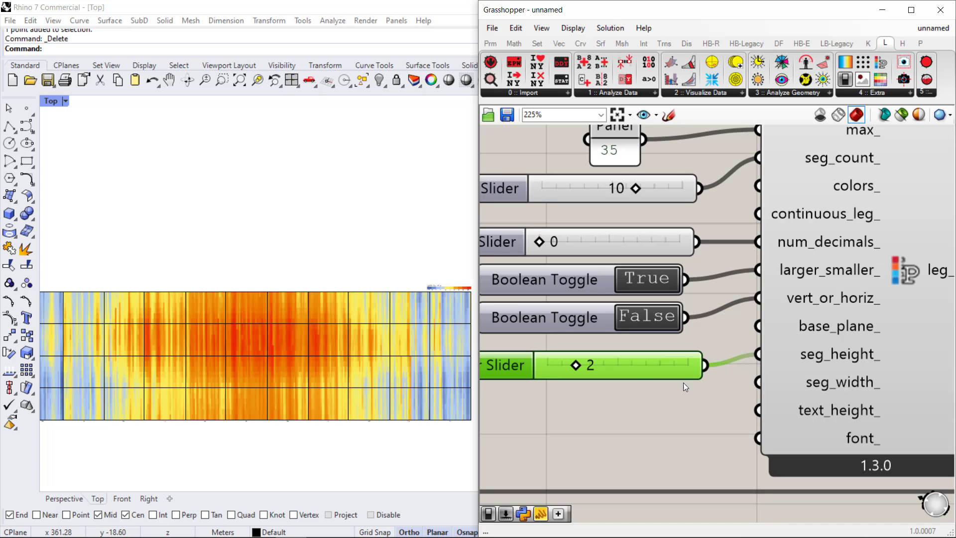
Set the seg_height_ slider to 10 and align it level with its input
{"action": "scroll", "coordinate": [367, 286], "scroll_direction": "up", "scroll_amount": 6}
{"action": "right_click_drag", "start_coordinate": [364, 310], "coordinate": [251, 304]}
{"action": "scroll", "coordinate": [252, 304], "scroll_direction": "down", "scroll_amount": 2}
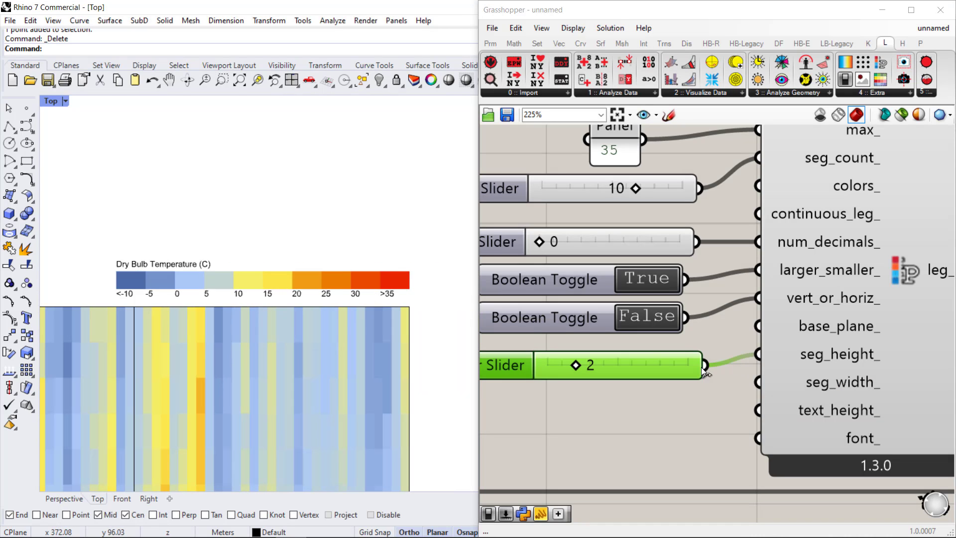
{"action": "left_click_drag", "start_coordinate": [578, 367], "coordinate": [647, 364]}
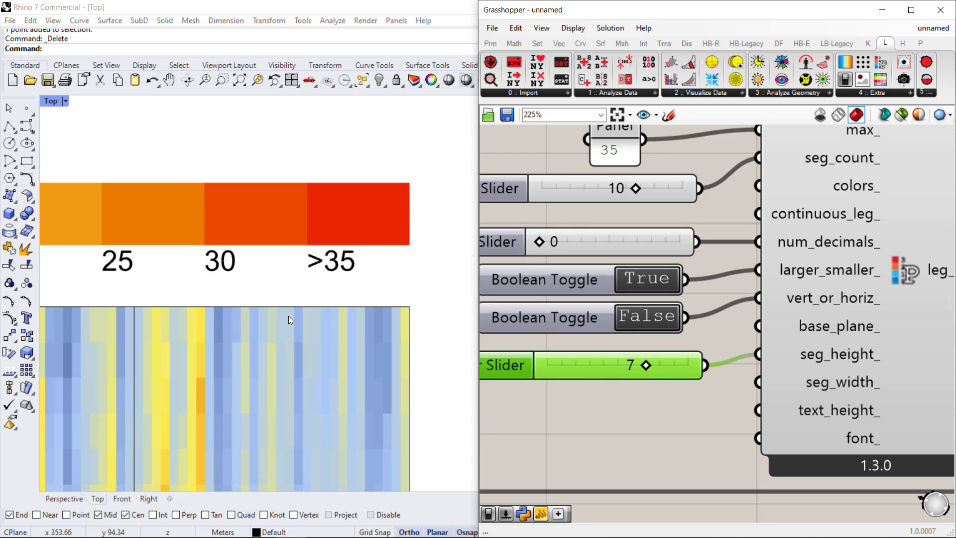
{"action": "scroll", "coordinate": [264, 315], "scroll_direction": "down", "scroll_amount": 2}
{"action": "scroll", "coordinate": [334, 279], "scroll_direction": "down", "scroll_amount": 3}
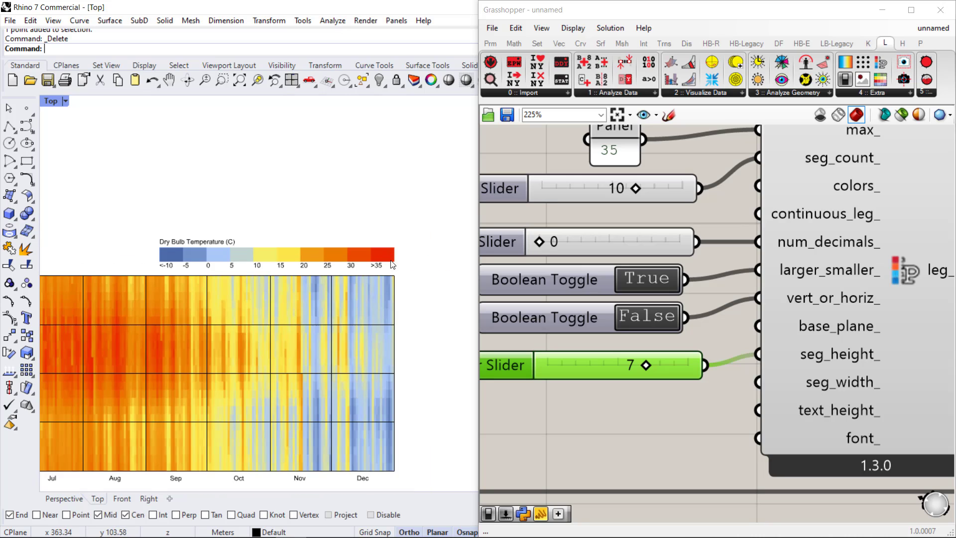
{"action": "left_click_drag", "start_coordinate": [647, 364], "coordinate": [690, 366]}
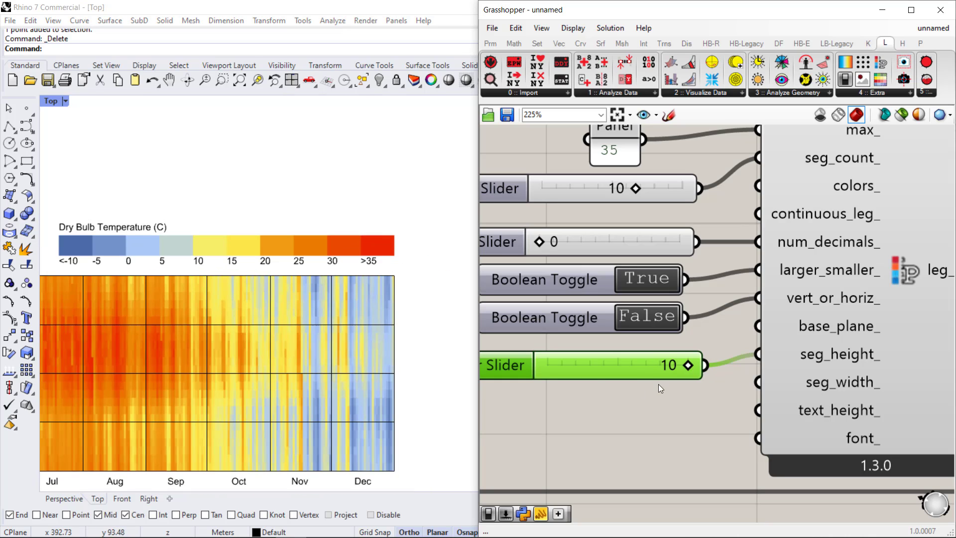
{"action": "left_click_drag", "start_coordinate": [588, 373], "coordinate": [587, 362]}
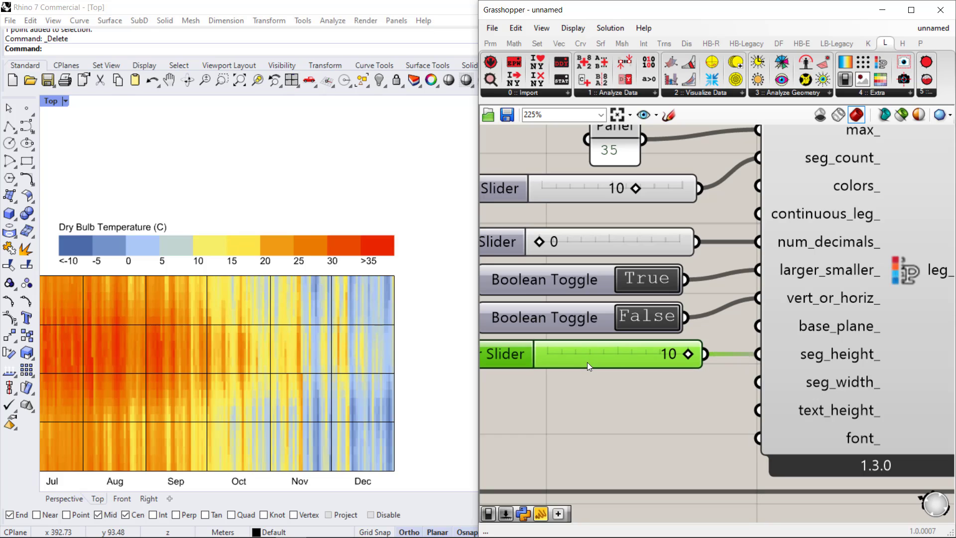
{"action": "double_click", "coordinate": [645, 406]}
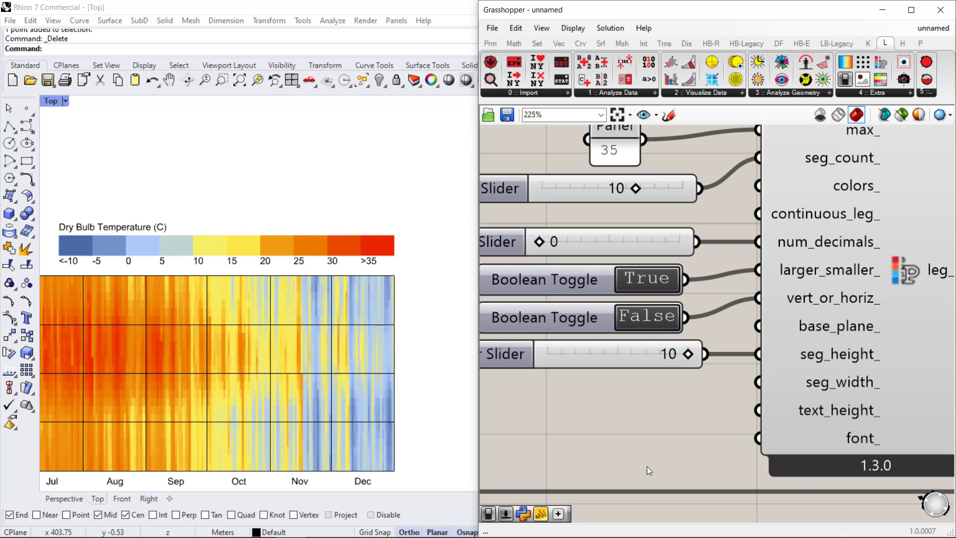
Add a number slider with value 10 under the seg_height_ slider and connect it to the text_height_ input
{"action": "right_click_drag", "start_coordinate": [363, 334], "coordinate": [370, 254]}
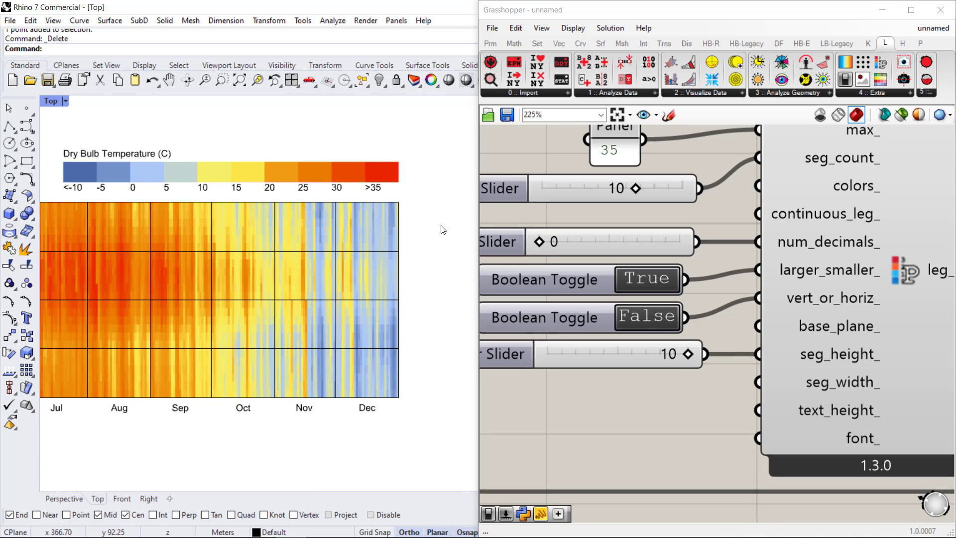
{"action": "mouse_move", "coordinate": [827, 411]}
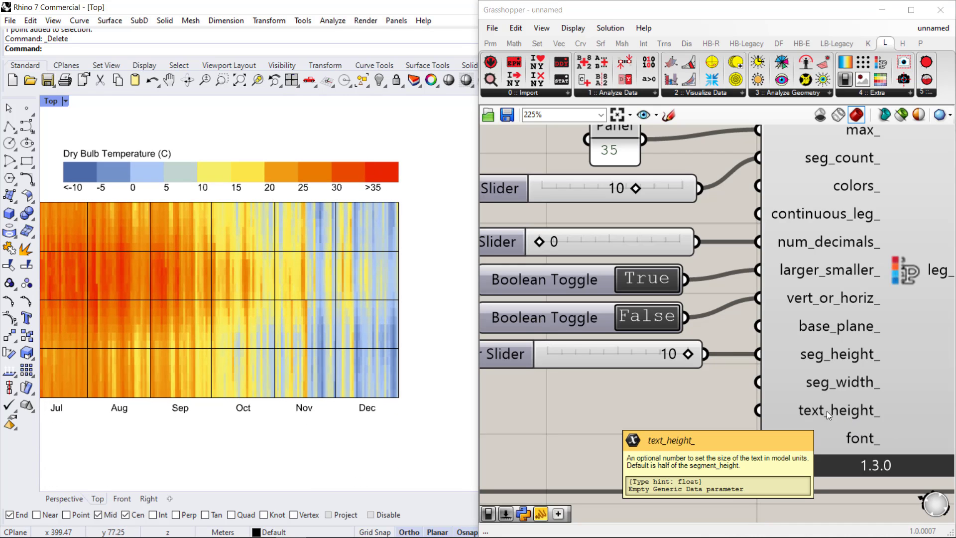
{"action": "double_click", "coordinate": [697, 416]}
{"action": "type", "text": "0"}
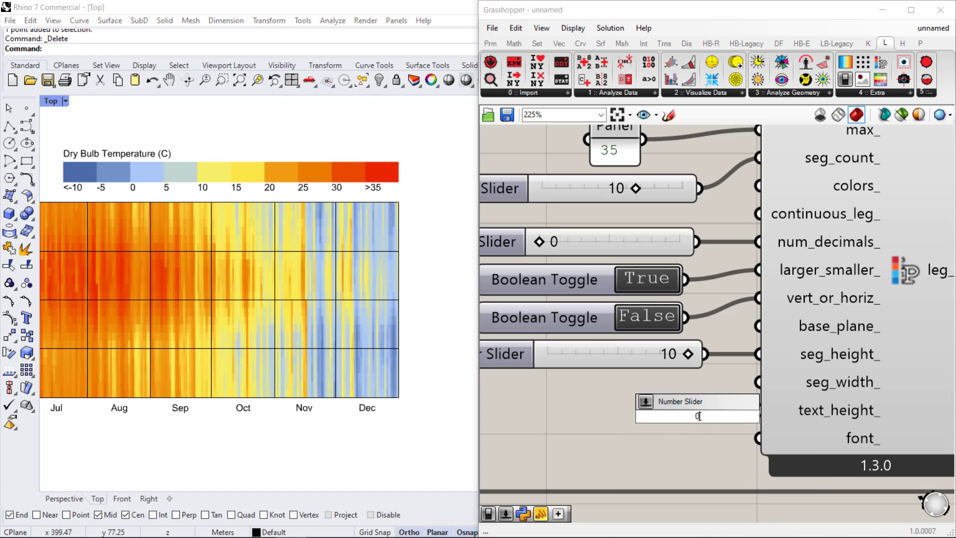
{"action": "key", "text": "Return"}
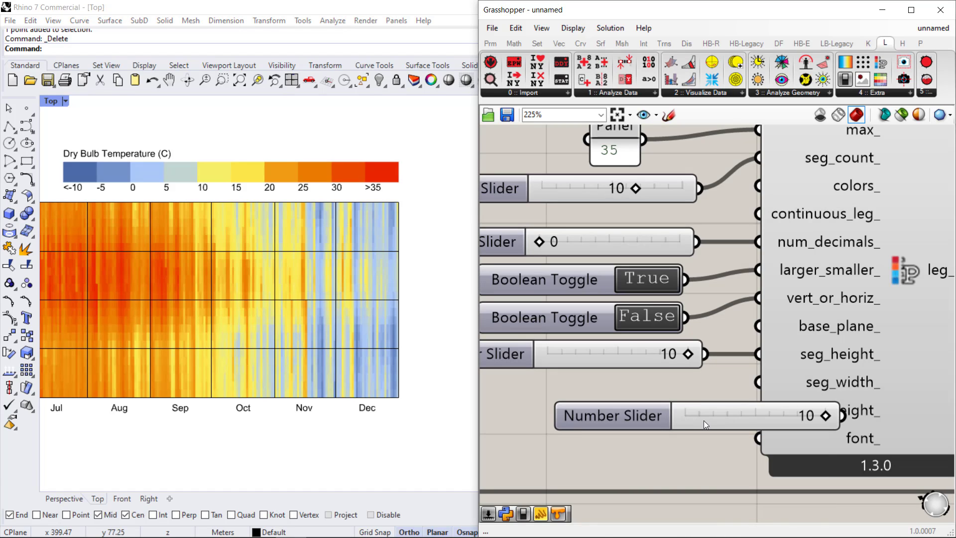
{"action": "left_click_drag", "start_coordinate": [703, 421], "coordinate": [603, 421]}
{"action": "left_click_drag", "start_coordinate": [748, 418], "coordinate": [758, 410]}
{"action": "left_click_drag", "start_coordinate": [648, 424], "coordinate": [604, 415]}
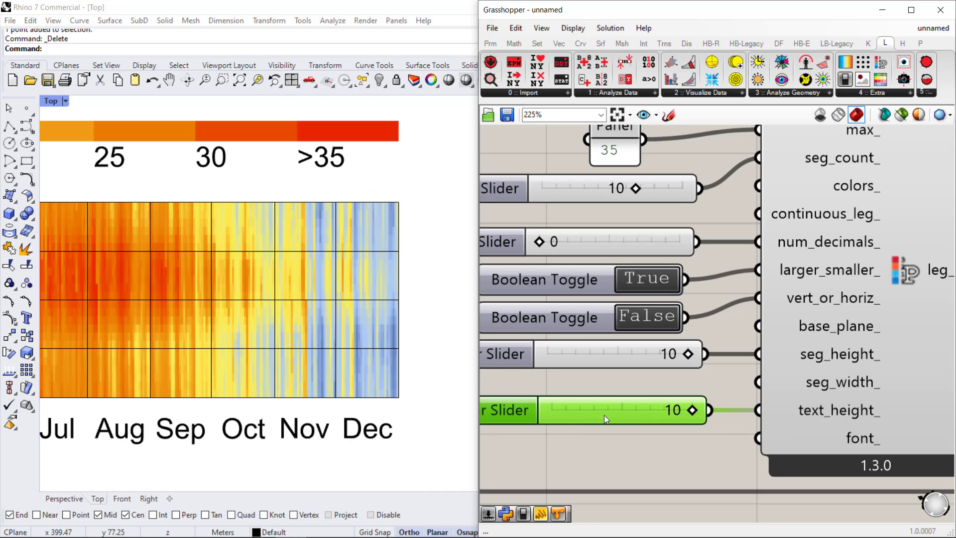
Set the text_height_ slider to 7 to reduce the size of the plot's text
{"action": "scroll", "coordinate": [308, 344], "scroll_direction": "down", "scroll_amount": 3}
{"action": "right_click_drag", "start_coordinate": [240, 353], "coordinate": [360, 327]}
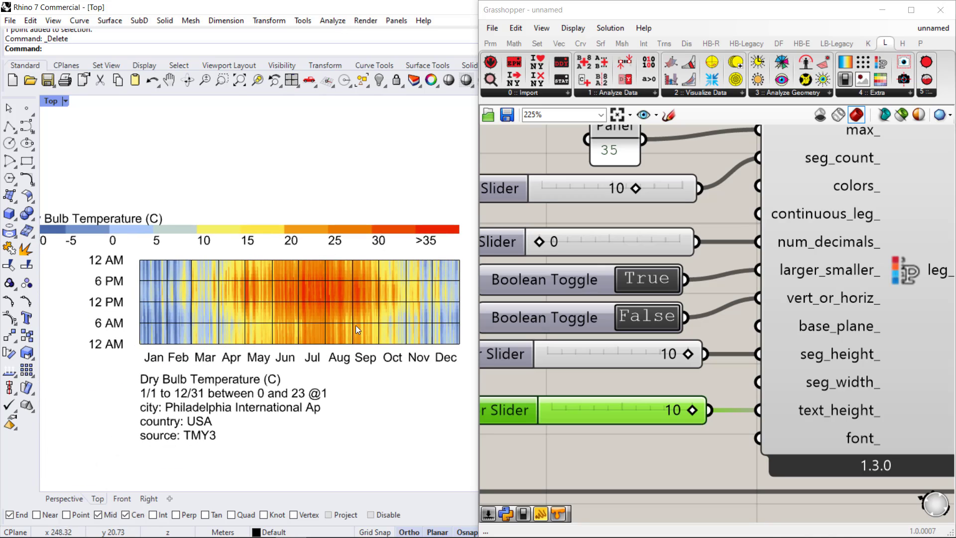
{"action": "left_click_drag", "start_coordinate": [691, 409], "coordinate": [647, 418]}
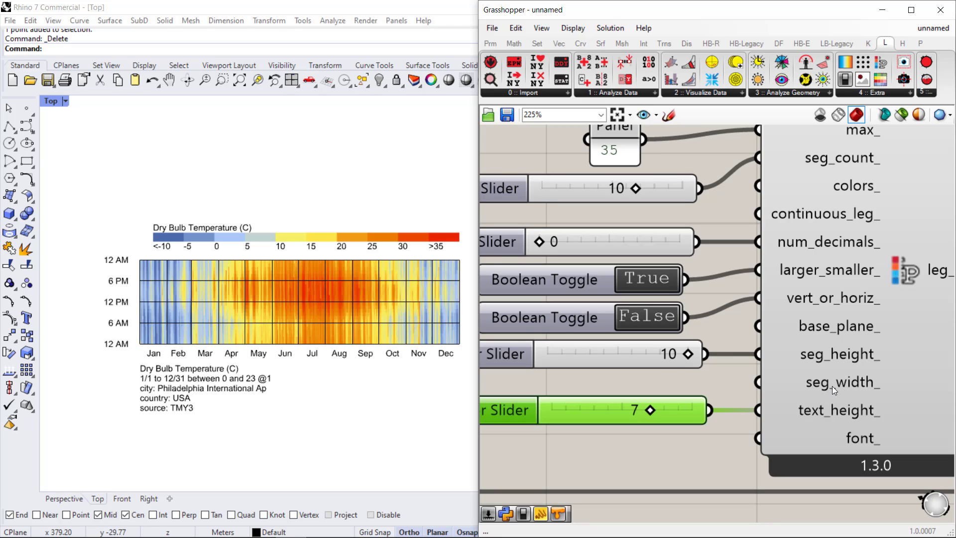
{"action": "left_click", "coordinate": [620, 365]}
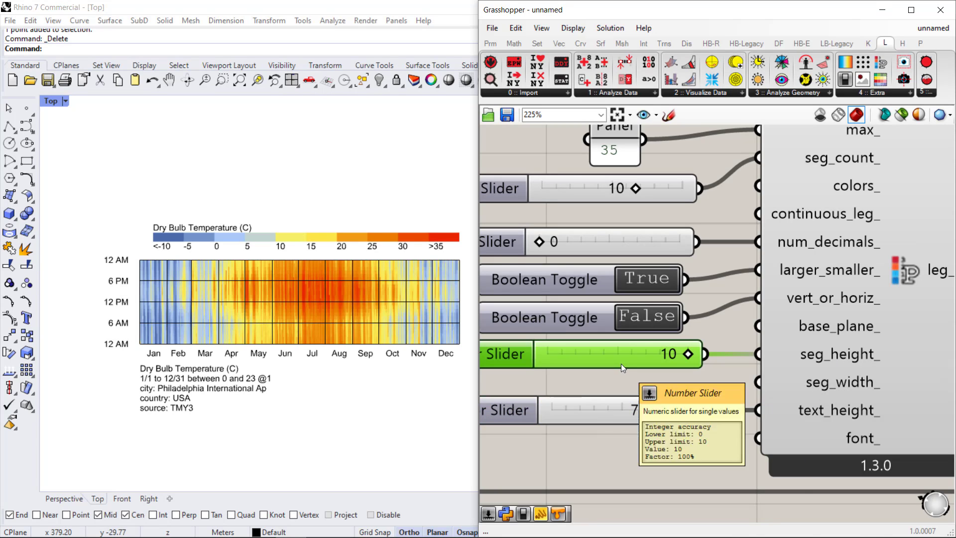
{"action": "left_click_drag", "start_coordinate": [622, 364], "coordinate": [628, 380], "text": "alt"}
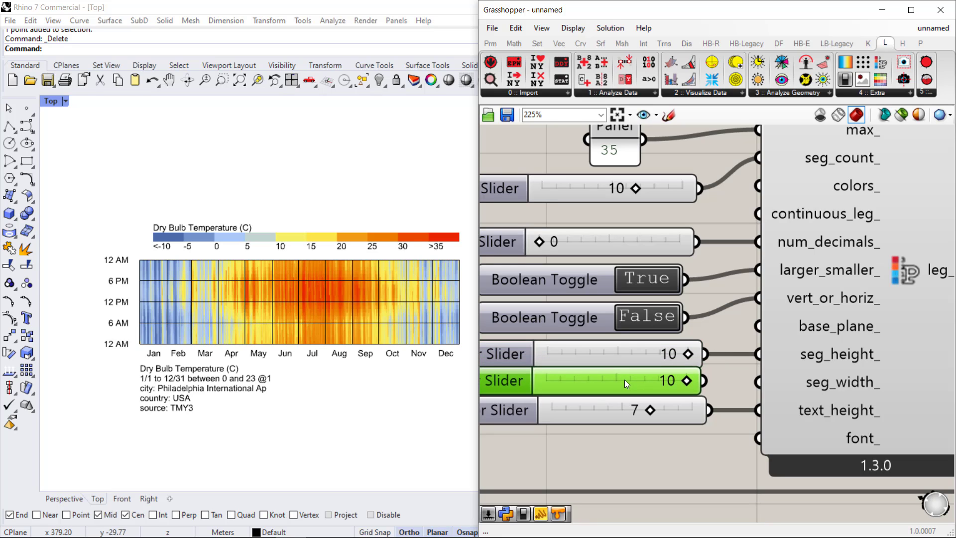
{"action": "left_click_drag", "start_coordinate": [710, 382], "coordinate": [760, 382]}
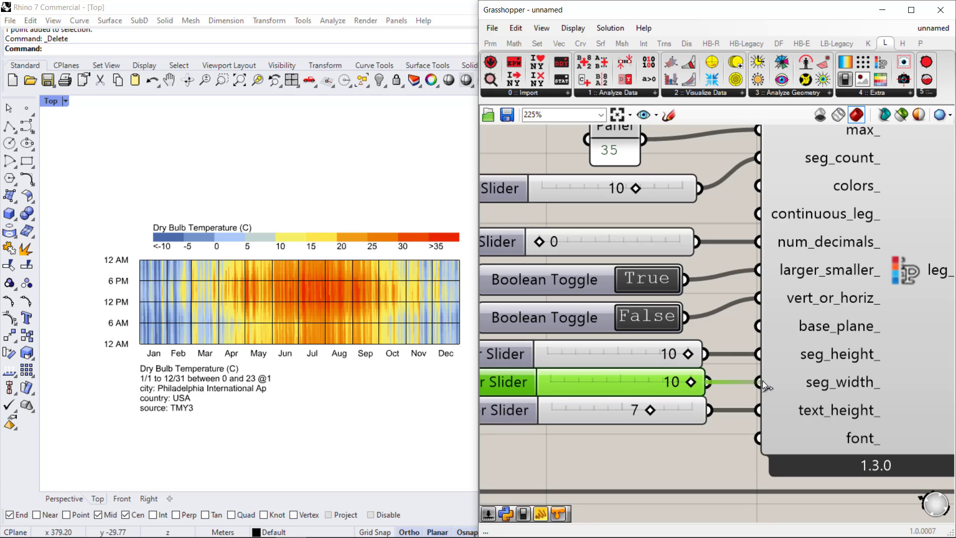
{"action": "mouse_move", "coordinate": [688, 380]}
{"action": "left_mouse_down"}
{"action": "mouse_move", "coordinate": [635, 382]}
{"action": "mouse_move", "coordinate": [688, 382]}
{"action": "left_mouse_up"}
{"action": "key", "text": "Delete"}
Add a number slider with value 20 between the two height sliders and connect it to the seg_width_ input
{"action": "double_click", "coordinate": [576, 386]}
{"action": "type", "text": "20"}
{"action": "key", "text": "Return"}
{"action": "left_click_drag", "start_coordinate": [623, 390], "coordinate": [617, 383]}
{"action": "left_click_drag", "start_coordinate": [714, 381], "coordinate": [773, 382]}
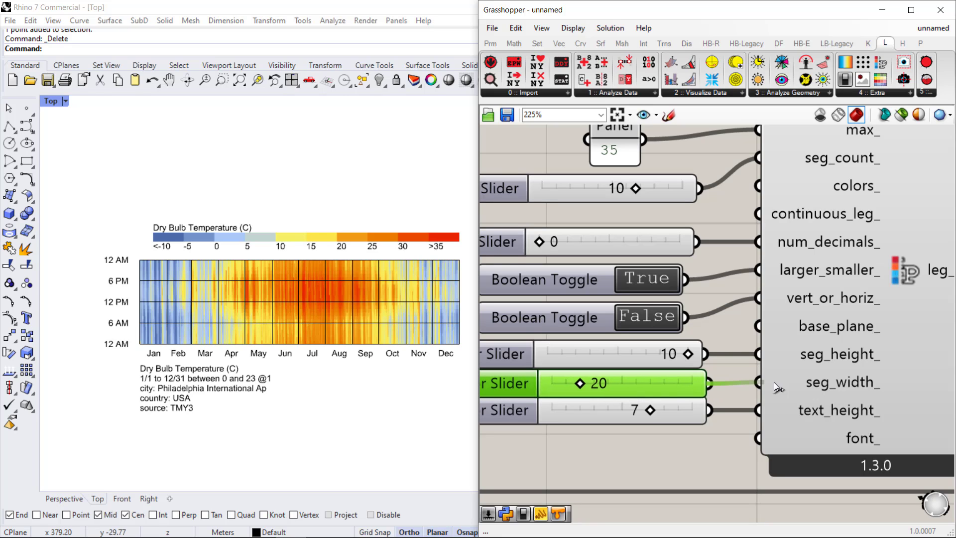
Set the seg_width_ slider to 30 and the text_height_ slider to 8
{"action": "left_click_drag", "start_coordinate": [586, 382], "coordinate": [598, 385]}
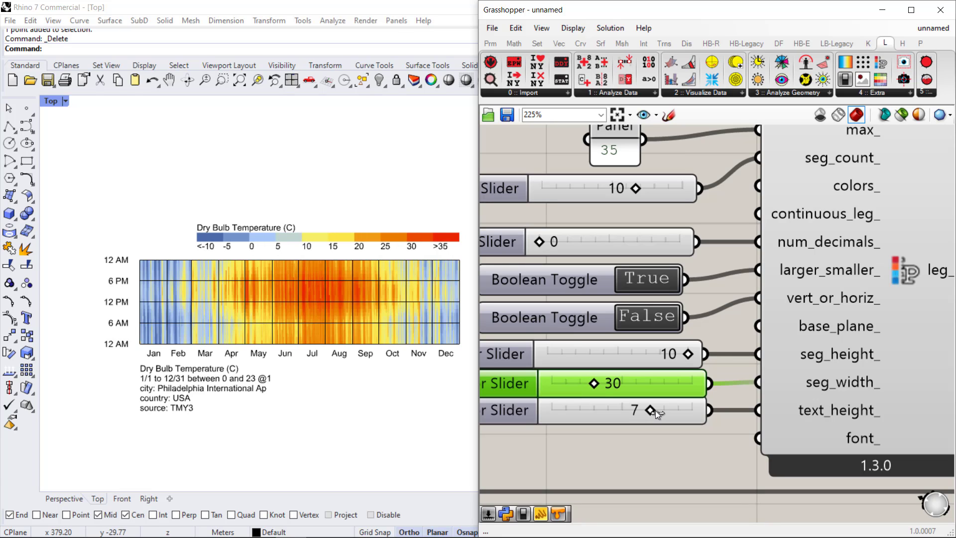
{"action": "left_click_drag", "start_coordinate": [655, 411], "coordinate": [660, 411]}
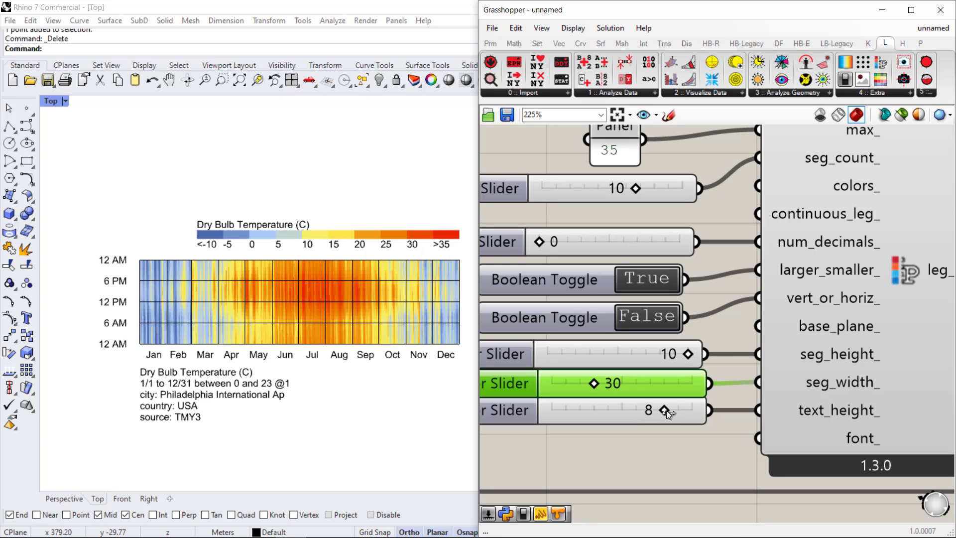
{"action": "left_click", "coordinate": [673, 434]}
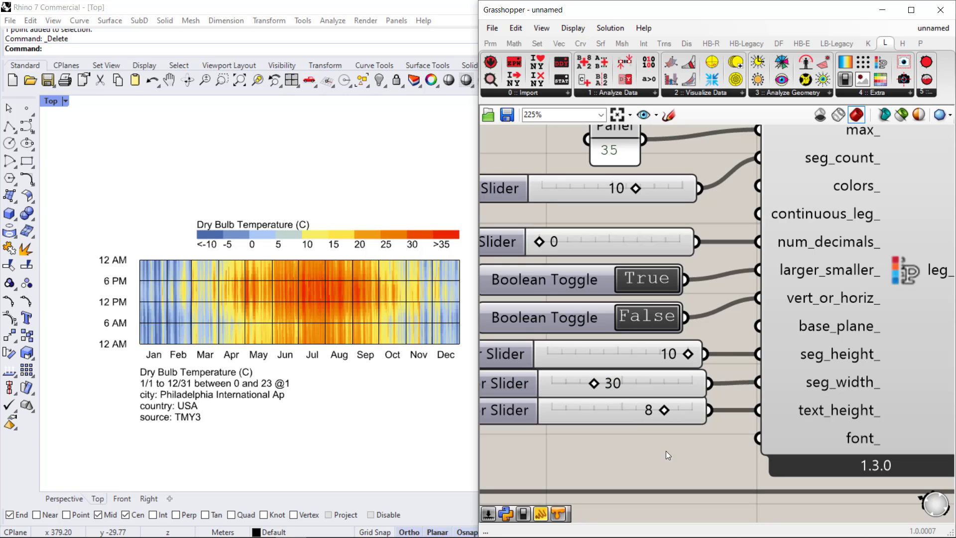
Add a Panel containing "Times New Roman" below the sliders and connect it to the font_ input
{"action": "scroll", "coordinate": [851, 437], "scroll_direction": "up", "scroll_amount": 3}
{"action": "mouse_move", "coordinate": [773, 321]}
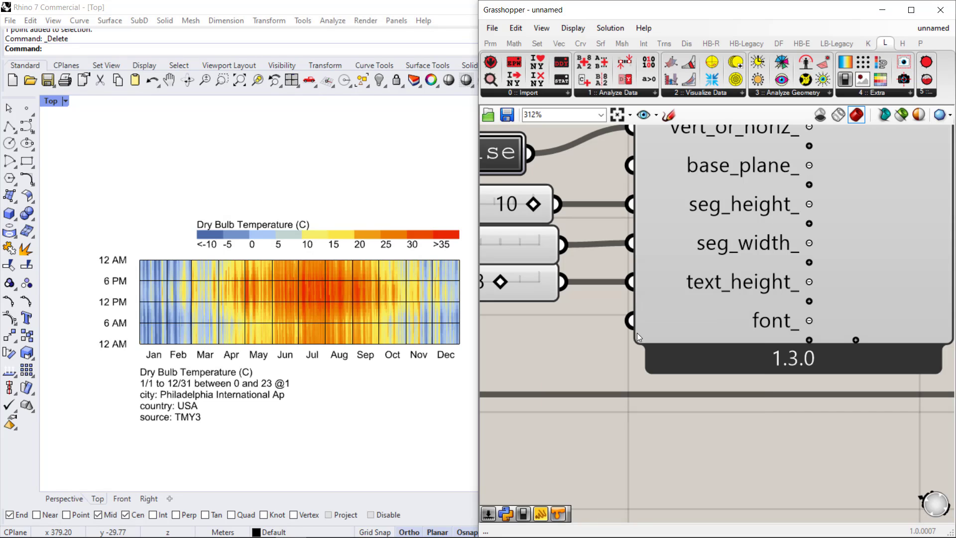
{"action": "right_click_drag", "start_coordinate": [637, 350], "coordinate": [889, 319]}
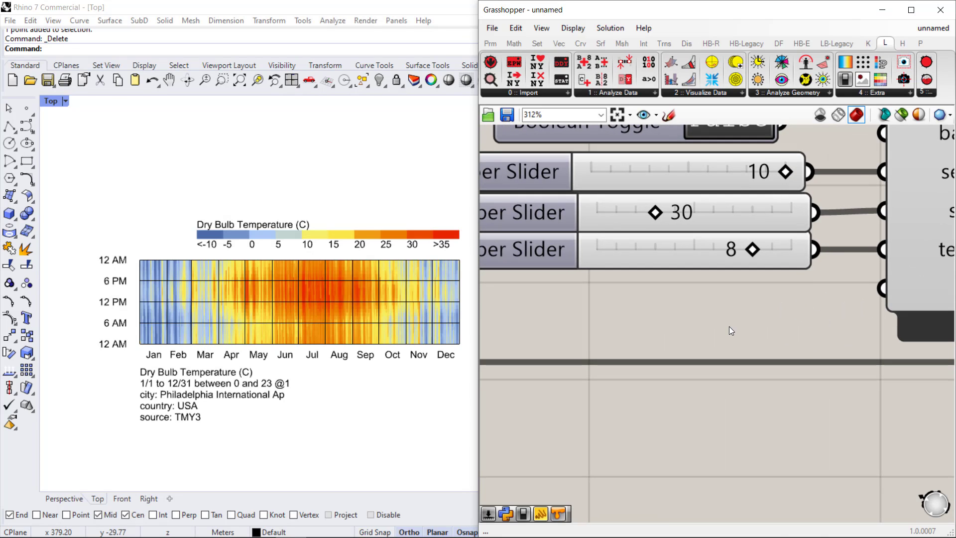
{"action": "double_click", "coordinate": [729, 326]}
{"action": "type", "text": "\"Time"}
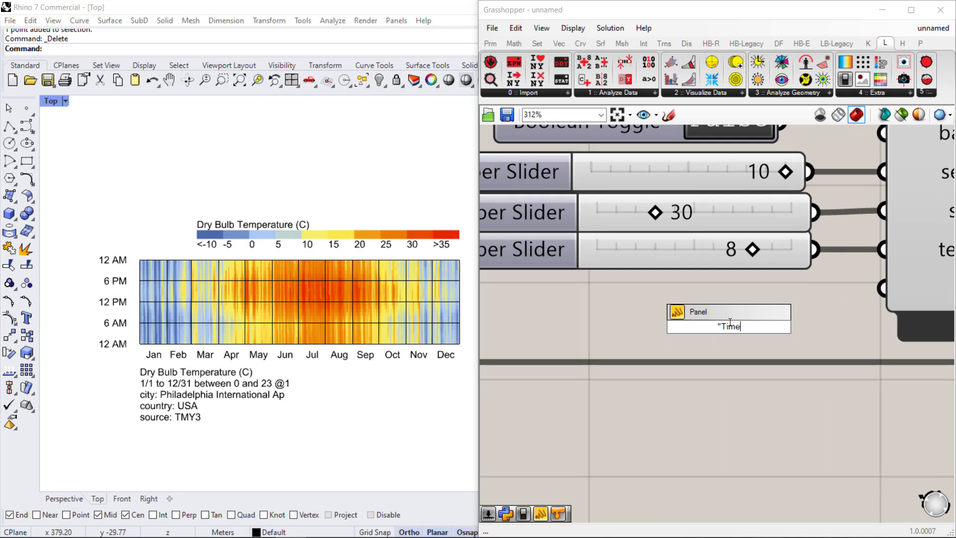
{"action": "type", "text": "s New Roman"}
{"action": "key", "text": "Return"}
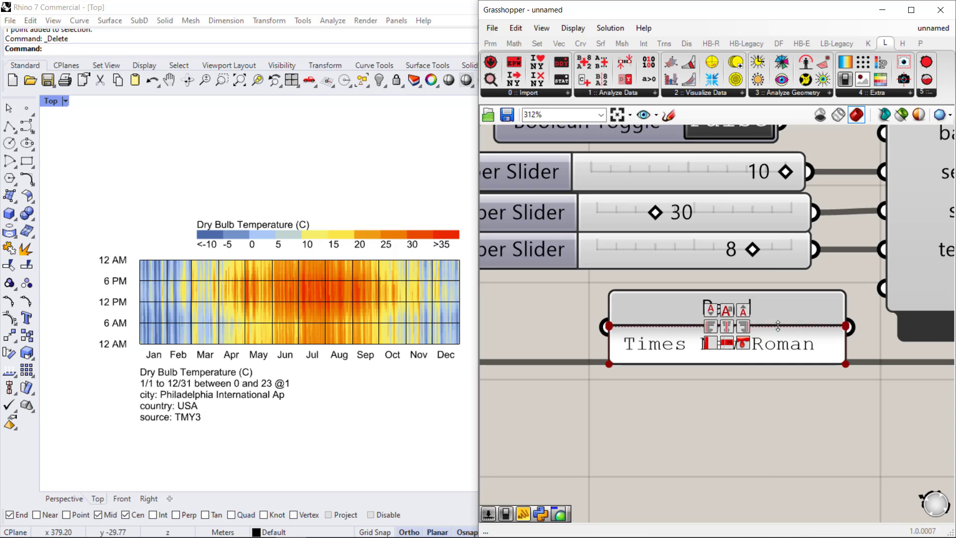
{"action": "scroll", "coordinate": [800, 314], "scroll_direction": "down", "scroll_amount": 2}
{"action": "right_click_drag", "start_coordinate": [829, 348], "coordinate": [711, 348]}
{"action": "left_click_drag", "start_coordinate": [658, 311], "coordinate": [748, 304]}
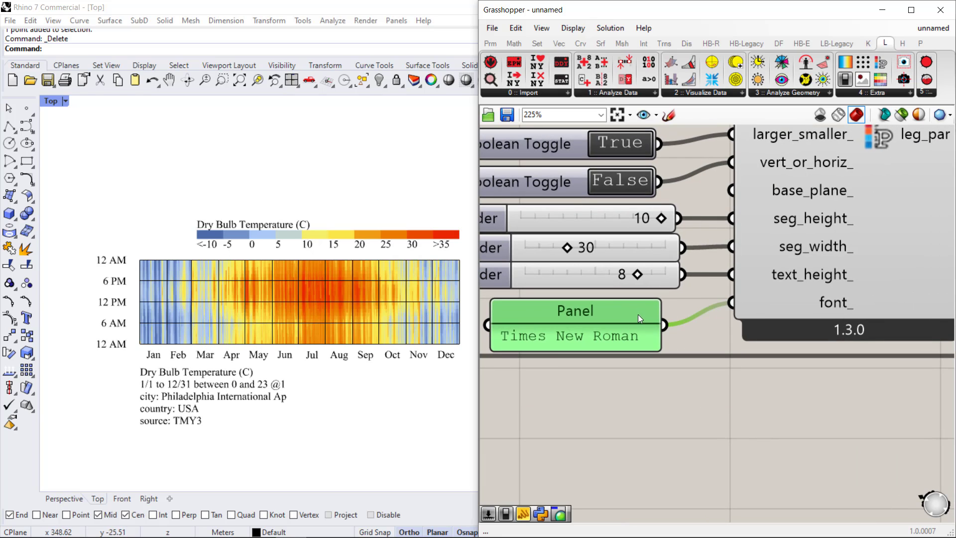
Disconnect the Times New Roman panel from the font_ input and delete it
{"action": "left_click_drag", "start_coordinate": [734, 305], "coordinate": [647, 343], "text": "ctrl"}
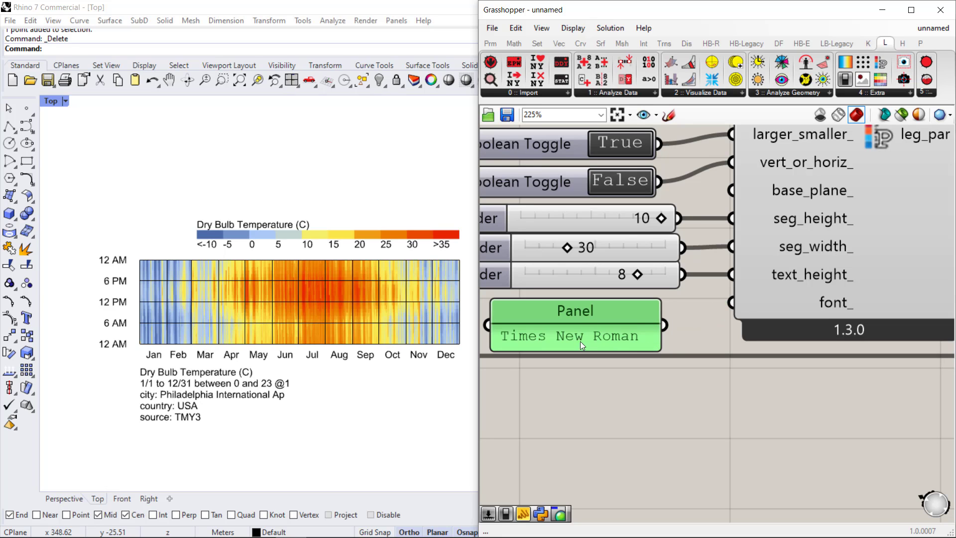
{"action": "key", "text": "Delete"}
{"action": "scroll", "coordinate": [615, 362], "scroll_direction": "down", "scroll_amount": 4}
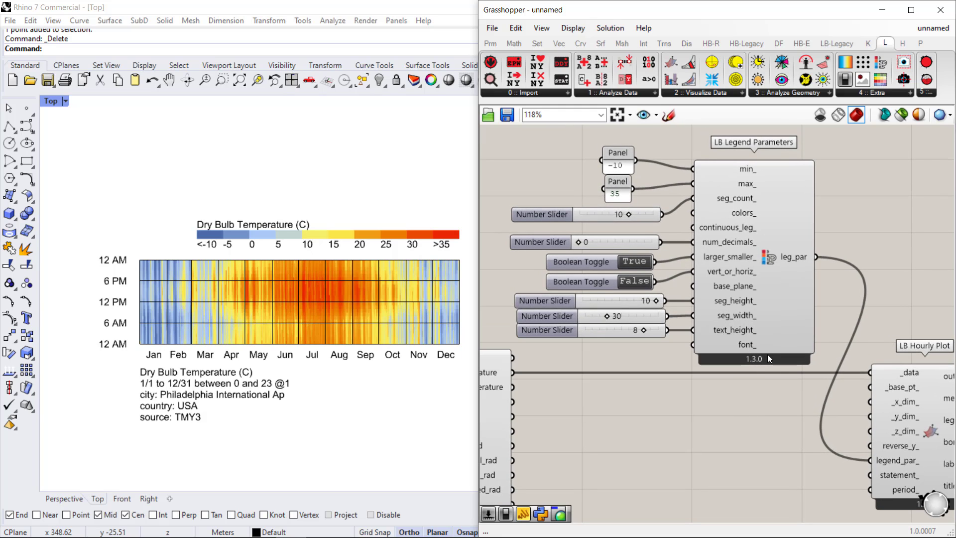
Move the min_ and max_ panels and the seg_count_ slider up, clear of the num_decimals_ slider
{"action": "right_click_drag", "start_coordinate": [649, 208], "coordinate": [722, 285]}
{"action": "left_click_drag", "start_coordinate": [722, 286], "coordinate": [612, 174]}
{"action": "left_click_drag", "start_coordinate": [646, 277], "coordinate": [647, 240]}
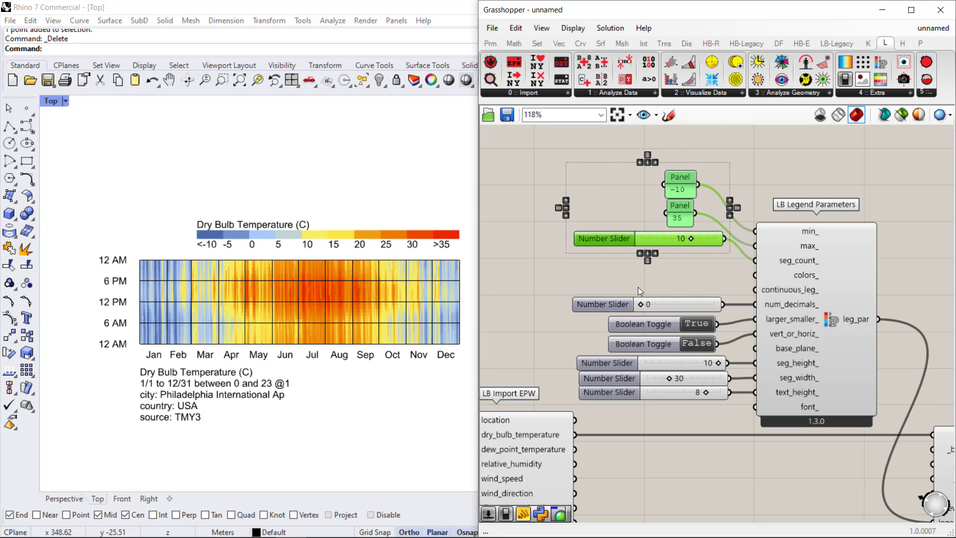
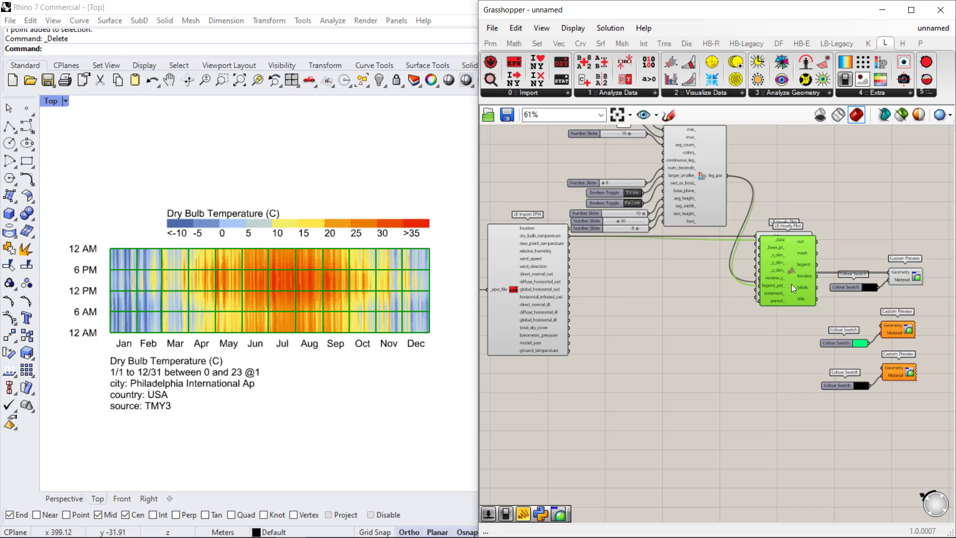
Duplicate the LB Hourly Plot below the original and connect relative_humidity to the copy's _data input
{"action": "left_click_drag", "start_coordinate": [791, 285], "coordinate": [787, 381], "text": "alt"}
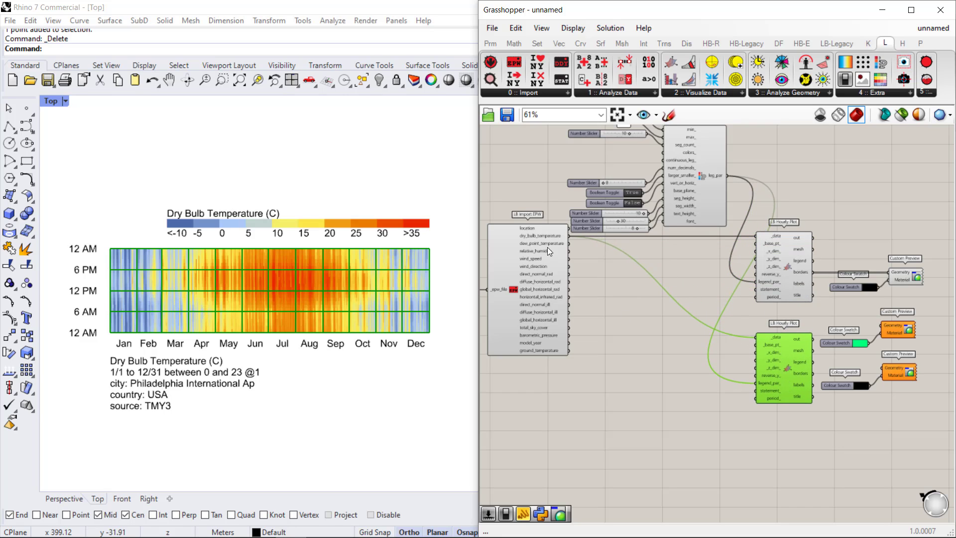
{"action": "left_click_drag", "start_coordinate": [568, 250], "coordinate": [755, 336]}
{"action": "left_click", "coordinate": [685, 385]}
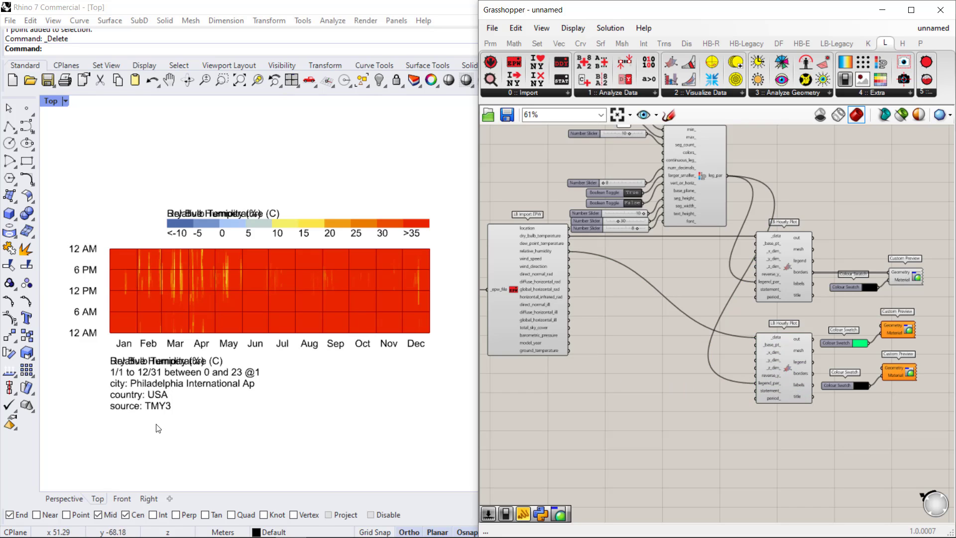
Add a Construct Point component beside the duplicated hourly plot
{"action": "left_click", "coordinate": [110, 138]}
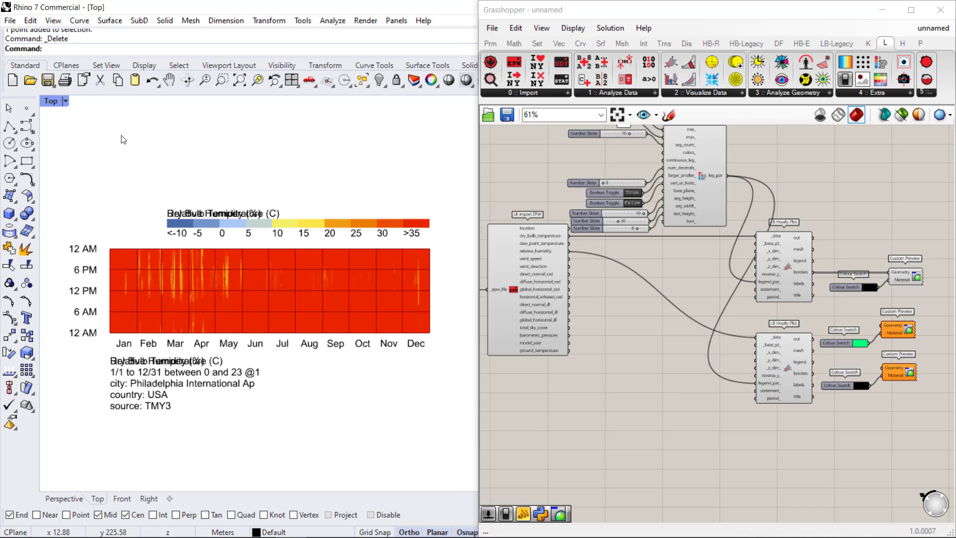
{"action": "scroll", "coordinate": [715, 371], "scroll_direction": "up", "scroll_amount": 1}
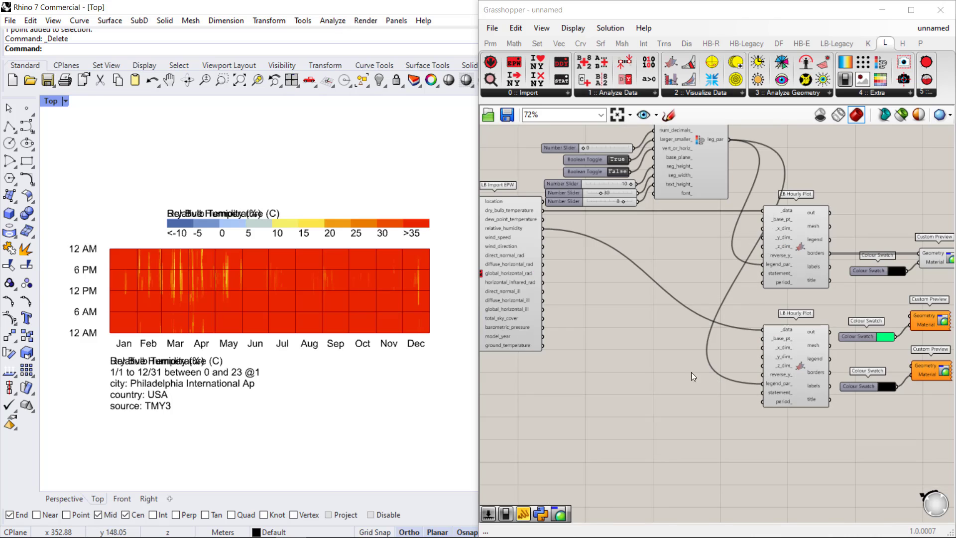
{"action": "double_click", "coordinate": [662, 346]}
{"action": "type", "text": "const"}
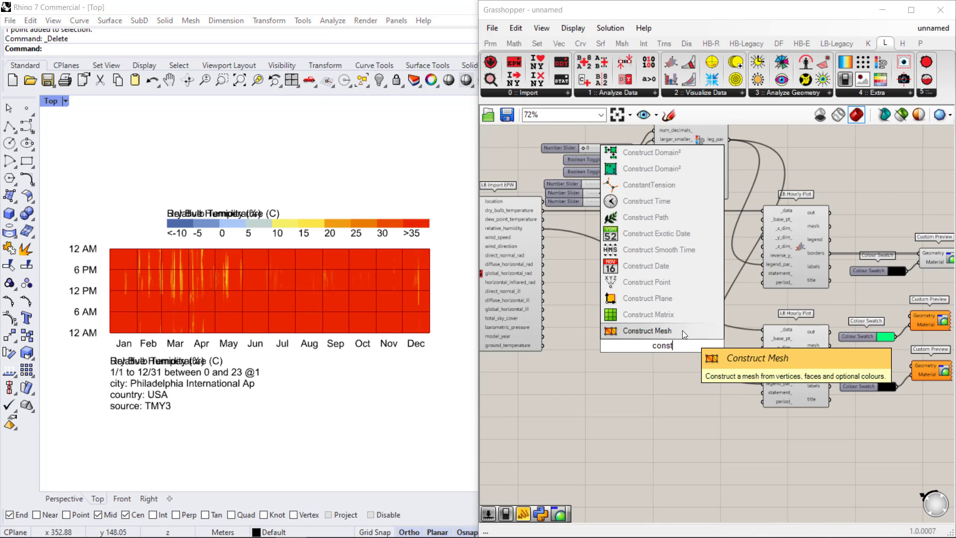
{"action": "type", "text": "r"}
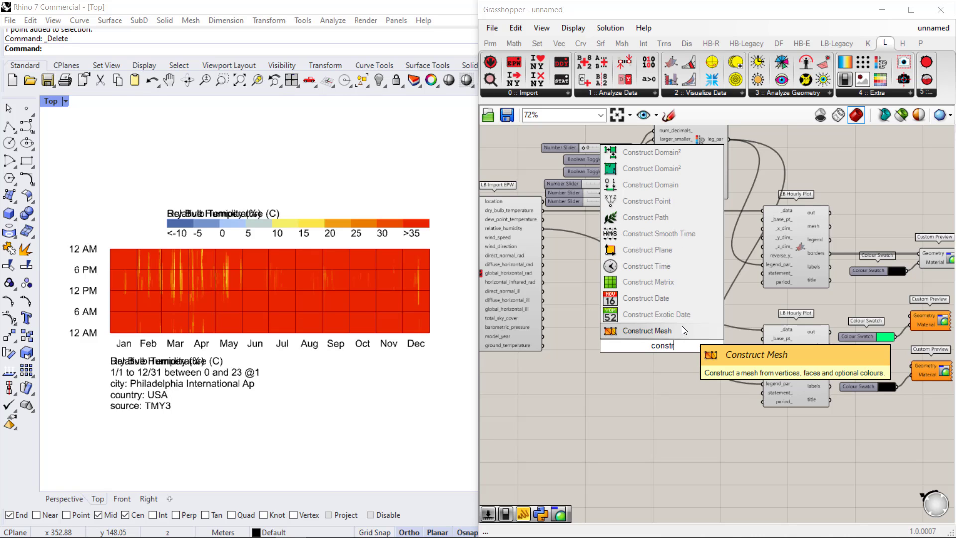
{"action": "type", "text": "uct"}
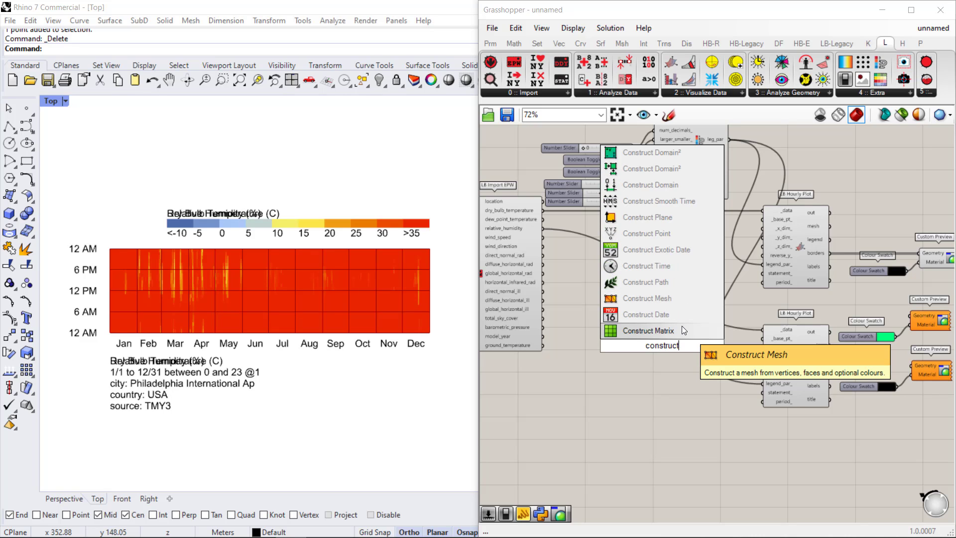
{"action": "type", "text": " point"}
{"action": "key", "text": "Return"}
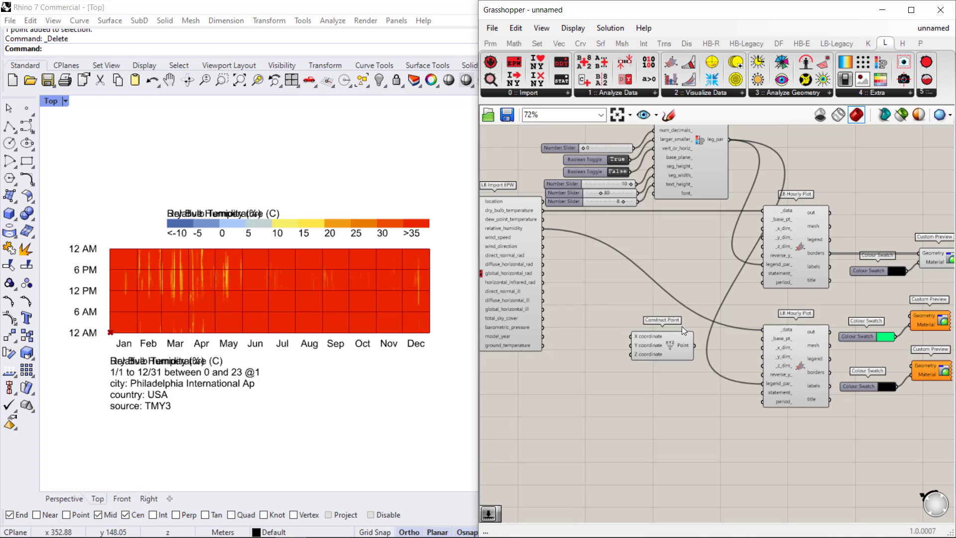
Add a number slider with value 200 for the Y coordinate and connect the constructed point to the second plot's _base_pt_ input
{"action": "double_click", "coordinate": [601, 348]}
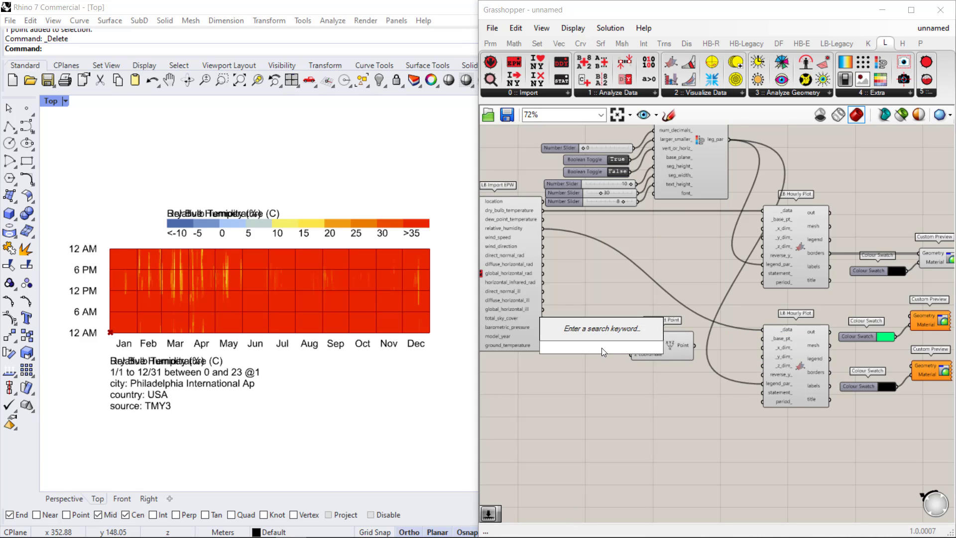
{"action": "type", "text": "200"}
{"action": "key", "text": "Return"}
{"action": "mouse_move", "coordinate": [663, 355]}
{"action": "left_mouse_down"}
{"action": "mouse_move", "coordinate": [699, 343]}
{"action": "mouse_move", "coordinate": [670, 357]}
{"action": "left_mouse_up"}
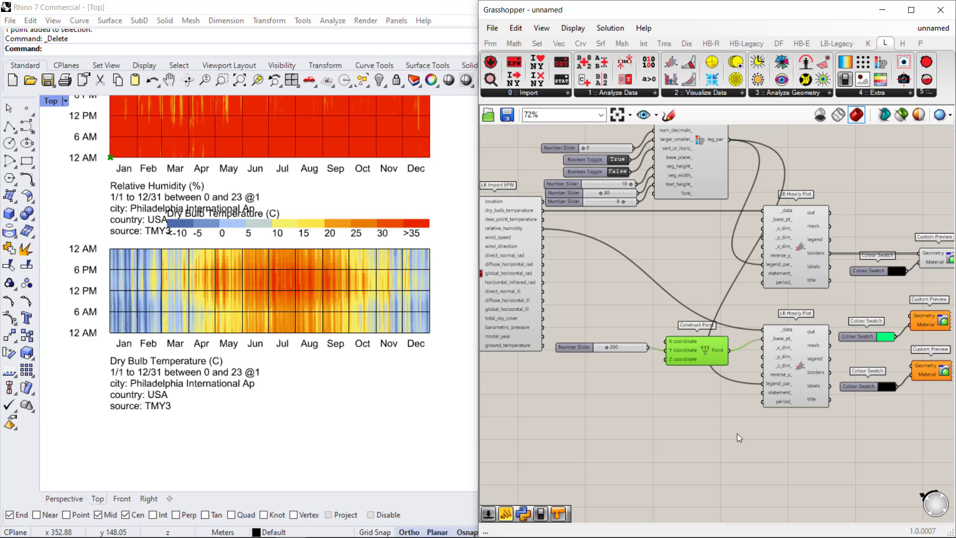
Set the Y coordinate slider to 283 to space the two plots apart
{"action": "right_click_drag", "start_coordinate": [152, 113], "coordinate": [151, 212]}
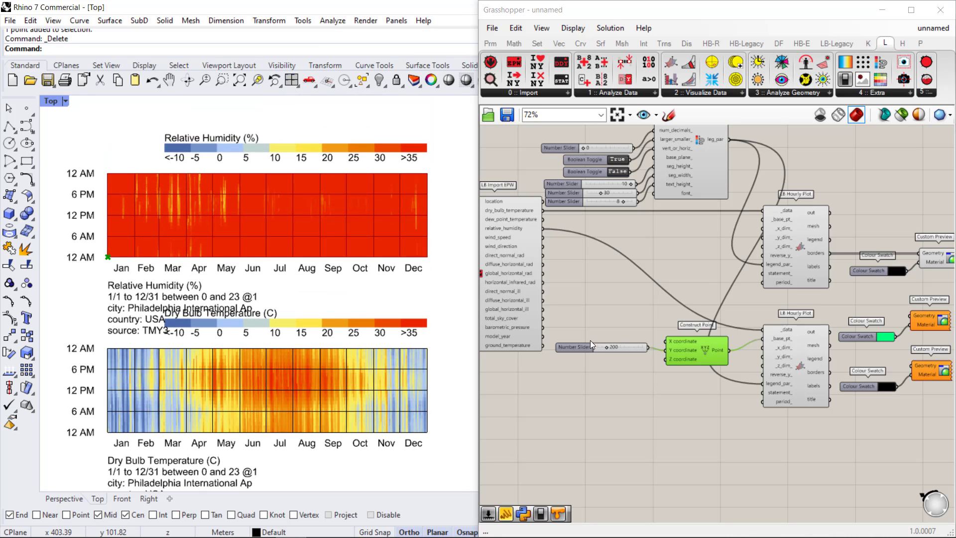
{"action": "mouse_move", "coordinate": [603, 349]}
{"action": "left_mouse_down"}
{"action": "mouse_move", "coordinate": [619, 348]}
{"action": "mouse_move", "coordinate": [610, 349]}
{"action": "left_mouse_up"}
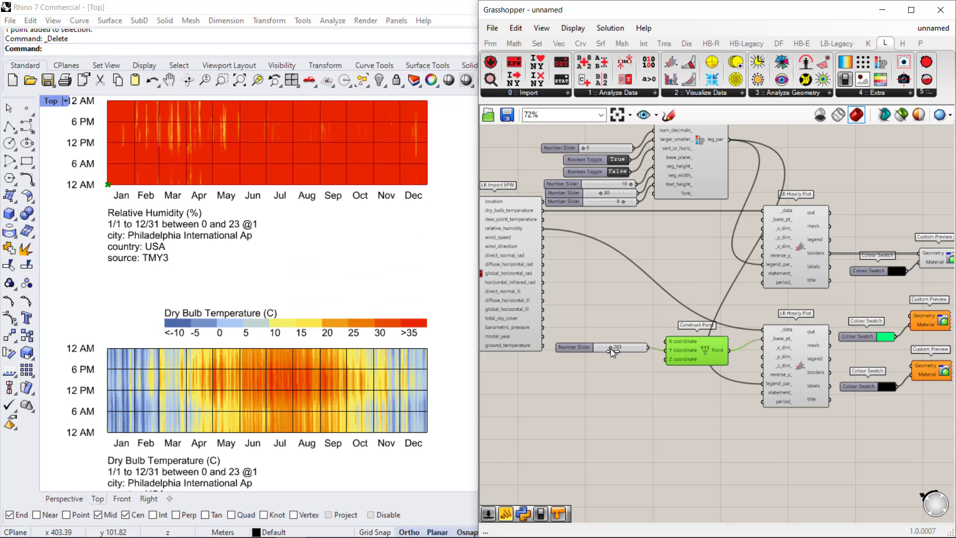
{"action": "scroll", "coordinate": [258, 317], "scroll_direction": "down", "scroll_amount": 3}
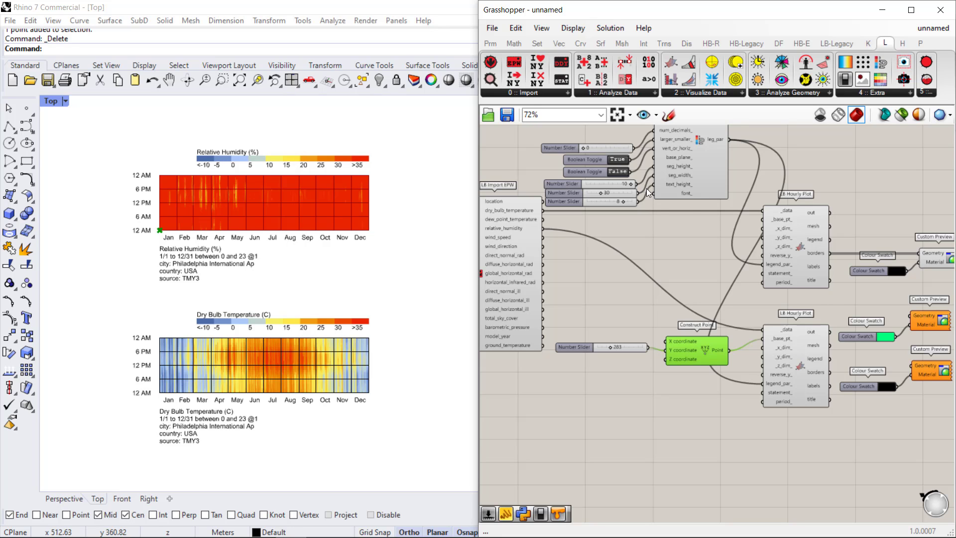
Duplicate LB Legend Parameters with all its sliders, toggles and panels, placing the copy below Construct Point
{"action": "left_click", "coordinate": [666, 160]}
{"action": "right_click_drag", "start_coordinate": [717, 185], "coordinate": [709, 259]}
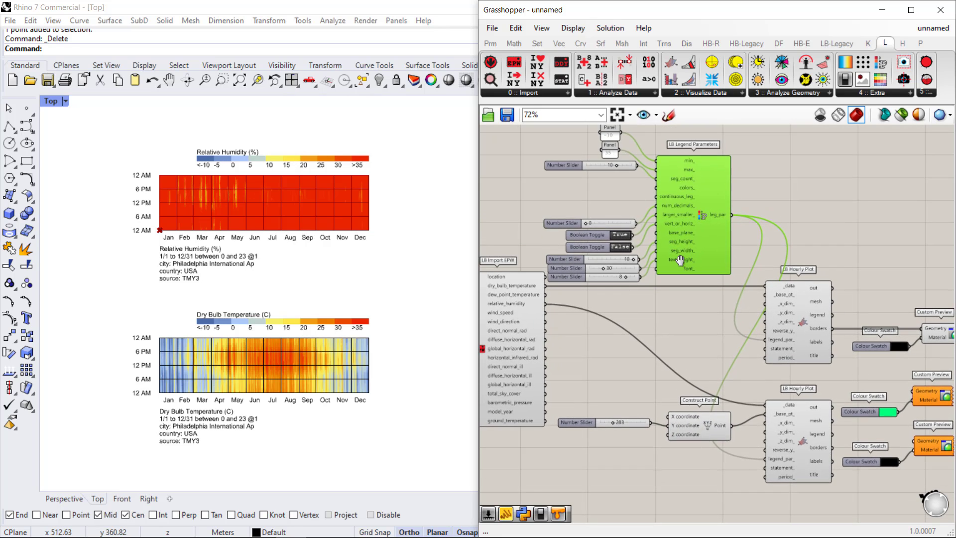
{"action": "left_click_drag", "start_coordinate": [692, 147], "coordinate": [584, 302]}
{"action": "left_click_drag", "start_coordinate": [692, 256], "coordinate": [648, 346], "text": "alt"}
{"action": "scroll", "coordinate": [650, 196], "scroll_direction": "down", "scroll_amount": 5}
{"action": "scroll", "coordinate": [652, 357], "scroll_direction": "up", "scroll_amount": 7}
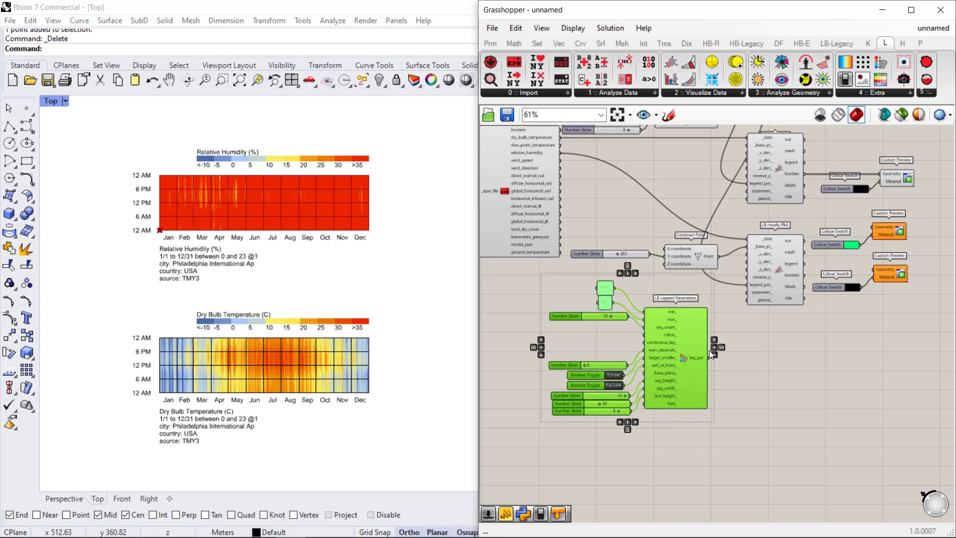
Connect the duplicated legend parameters' leg_par output to the second hourly plot's legend_par_ input
{"action": "left_click", "coordinate": [752, 384]}
{"action": "left_click_drag", "start_coordinate": [699, 381], "coordinate": [756, 263]}
{"action": "scroll", "coordinate": [569, 370], "scroll_direction": "down", "scroll_amount": 1}
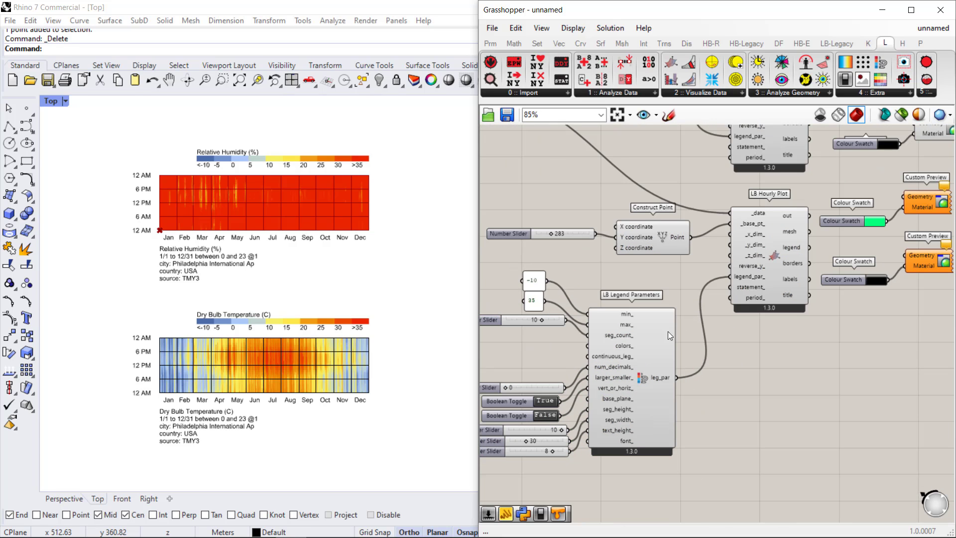
Turn off the preview of the Construct Point component
{"action": "scroll", "coordinate": [211, 231], "scroll_direction": "up", "scroll_amount": 5}
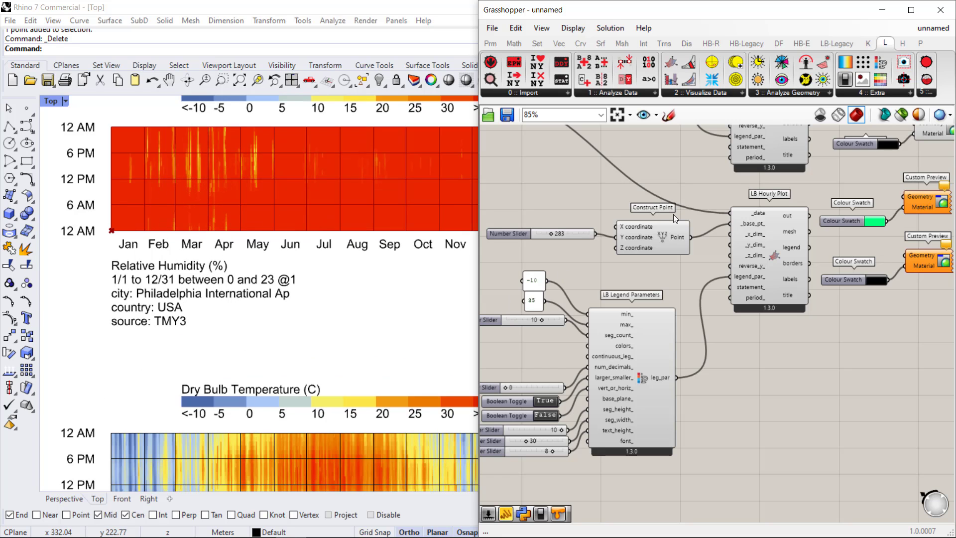
{"action": "right_click", "coordinate": [658, 234]}
{"action": "left_click", "coordinate": [692, 259]}
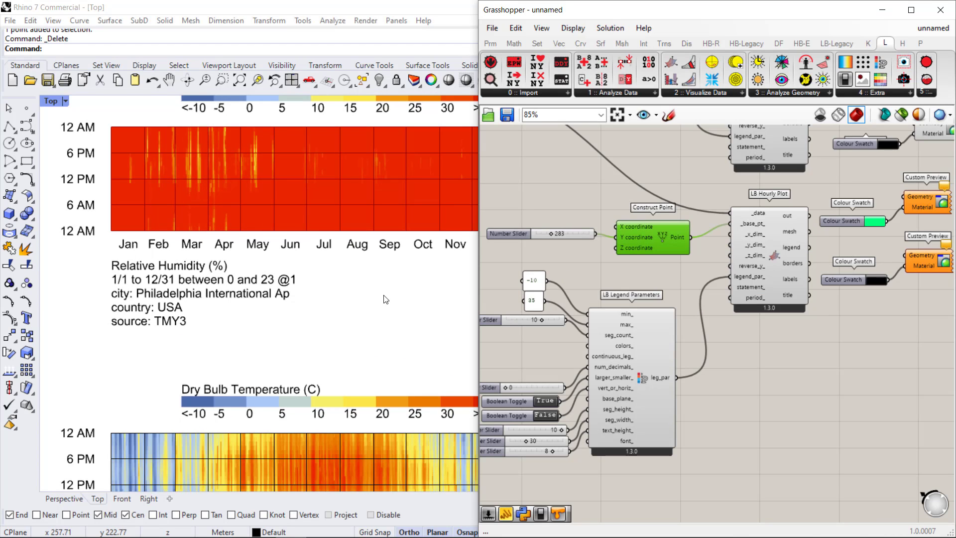
{"action": "right_click_drag", "start_coordinate": [281, 229], "coordinate": [244, 302]}
{"action": "scroll", "coordinate": [604, 392], "scroll_direction": "up", "scroll_amount": 3}
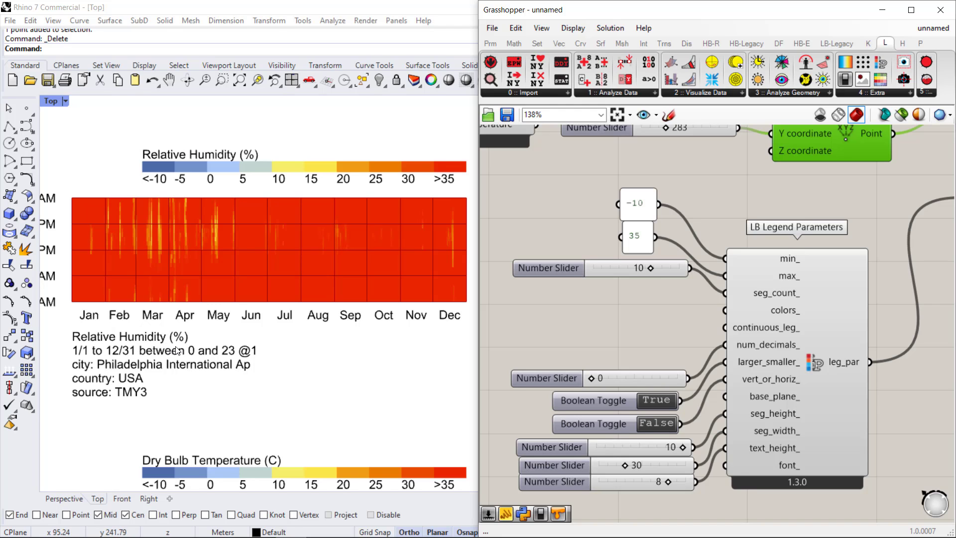
Set the relative humidity legend's min_ panel to 0, max_ panel to 100 and seg_count_ slider to 11
{"action": "double_click", "coordinate": [651, 204]}
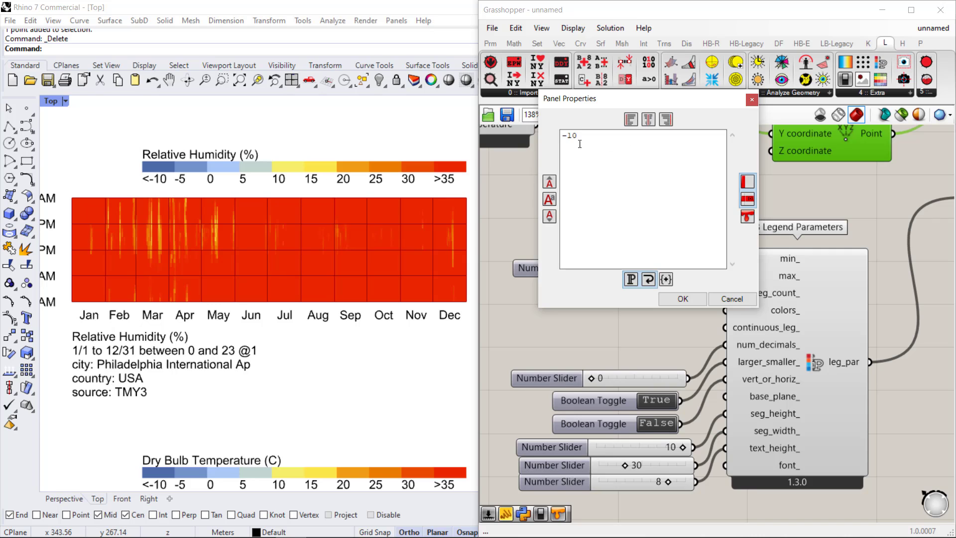
{"action": "left_click", "coordinate": [673, 299]}
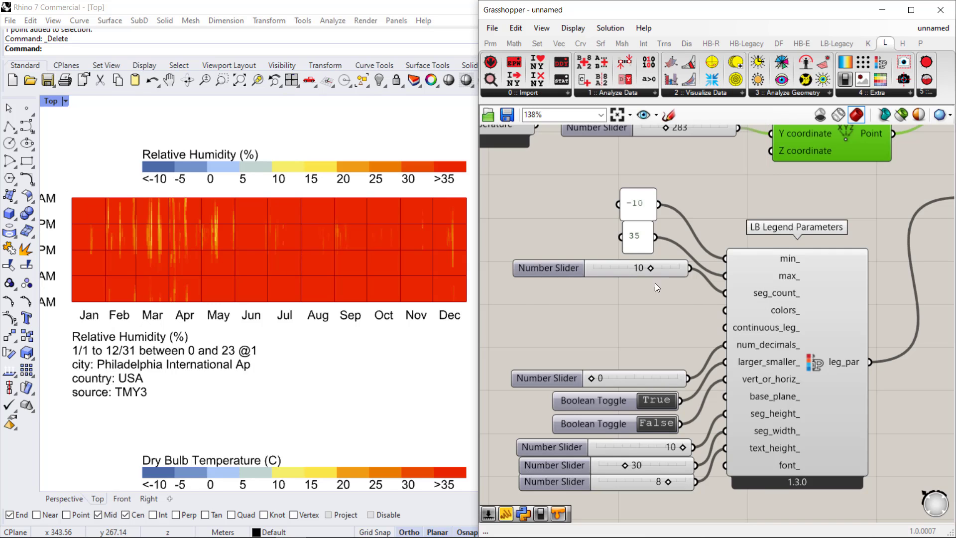
{"action": "double_click", "coordinate": [637, 240]}
{"action": "type", "text": "100"}
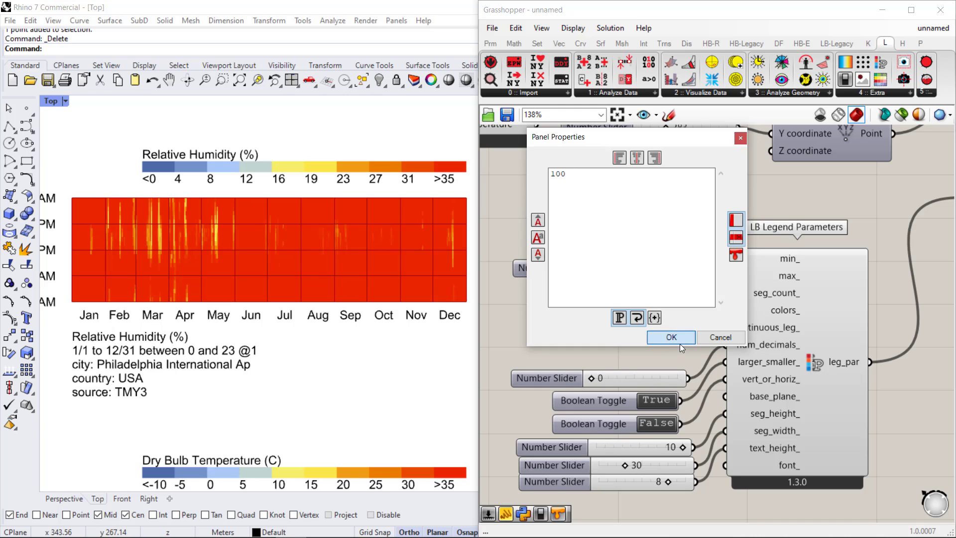
{"action": "left_click", "coordinate": [680, 343]}
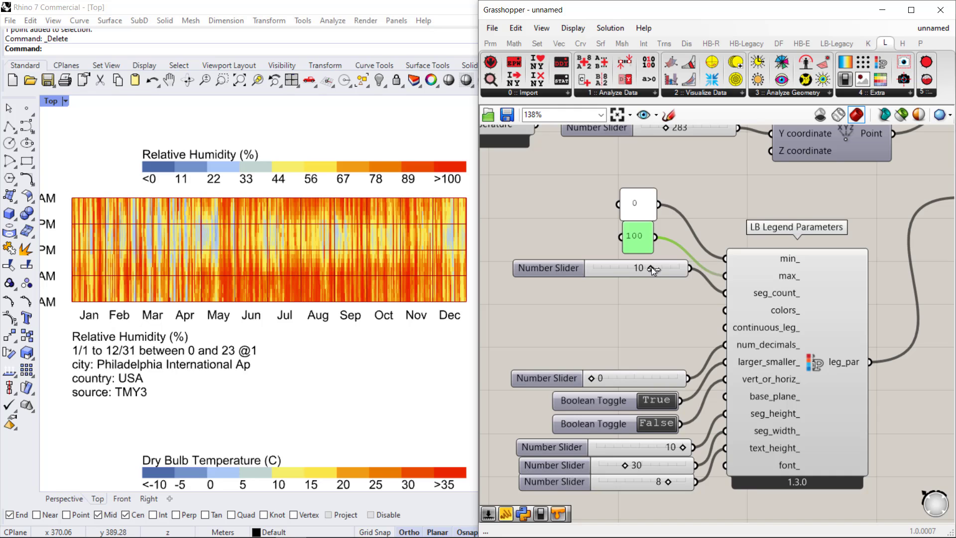
{"action": "left_click_drag", "start_coordinate": [651, 268], "coordinate": [655, 270]}
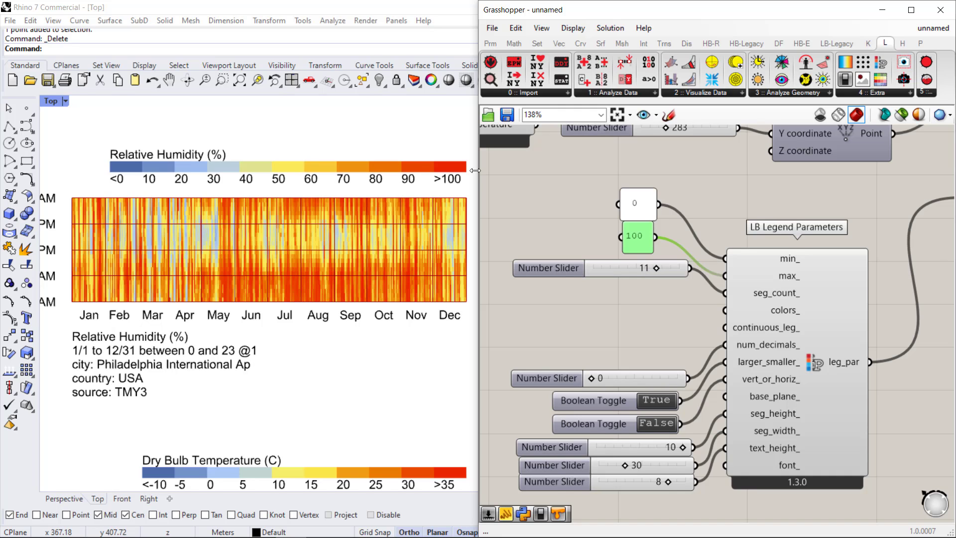
Place two copies of the black Colour Swatch beside the colors_ input of the duplicated legend parameters
{"action": "right_click_drag", "start_coordinate": [647, 316], "coordinate": [636, 301]}
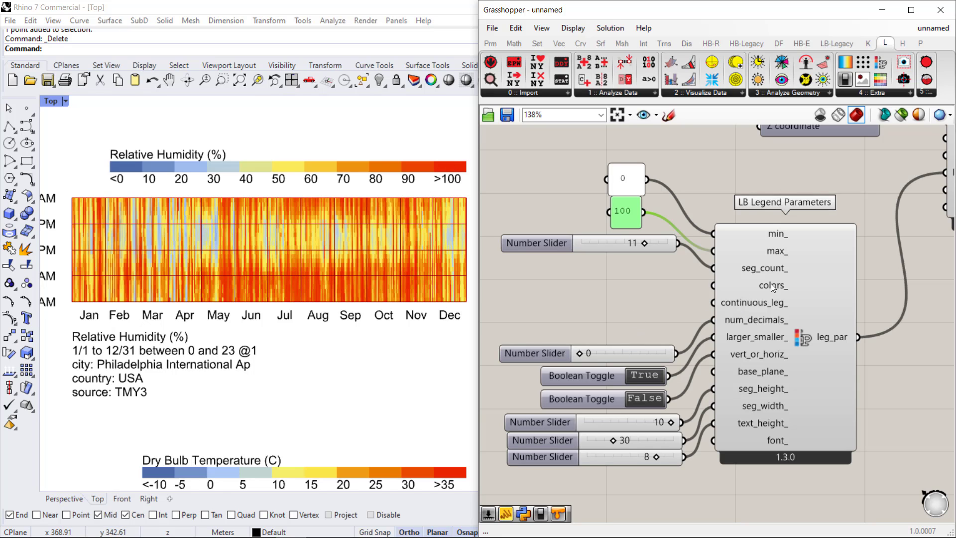
{"action": "double_click", "coordinate": [603, 279]}
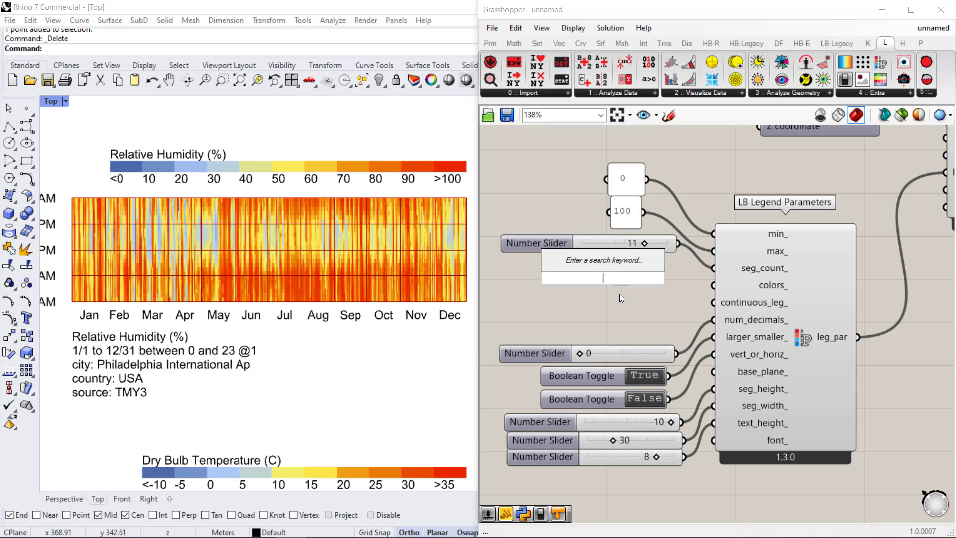
{"action": "key", "text": "Escape"}
{"action": "scroll", "coordinate": [635, 304], "scroll_direction": "down", "scroll_amount": 3}
{"action": "right_click_drag", "start_coordinate": [828, 249], "coordinate": [697, 270]}
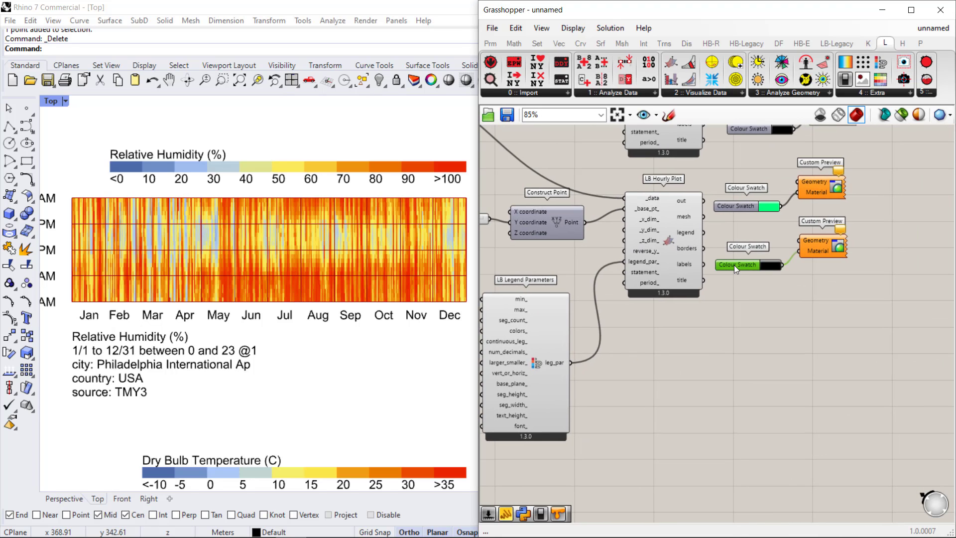
{"action": "left_click_drag", "start_coordinate": [734, 265], "coordinate": [529, 359], "text": "alt"}
{"action": "scroll", "coordinate": [530, 359], "scroll_direction": "up", "scroll_amount": 3}
{"action": "right_click_drag", "start_coordinate": [529, 359], "coordinate": [786, 337]}
{"action": "left_click_drag", "start_coordinate": [786, 337], "coordinate": [563, 313]}
{"action": "scroll", "coordinate": [596, 299], "scroll_direction": "up", "scroll_amount": 3}
Set the upper copied Colour Swatch to white
{"action": "left_click", "coordinate": [607, 290]}
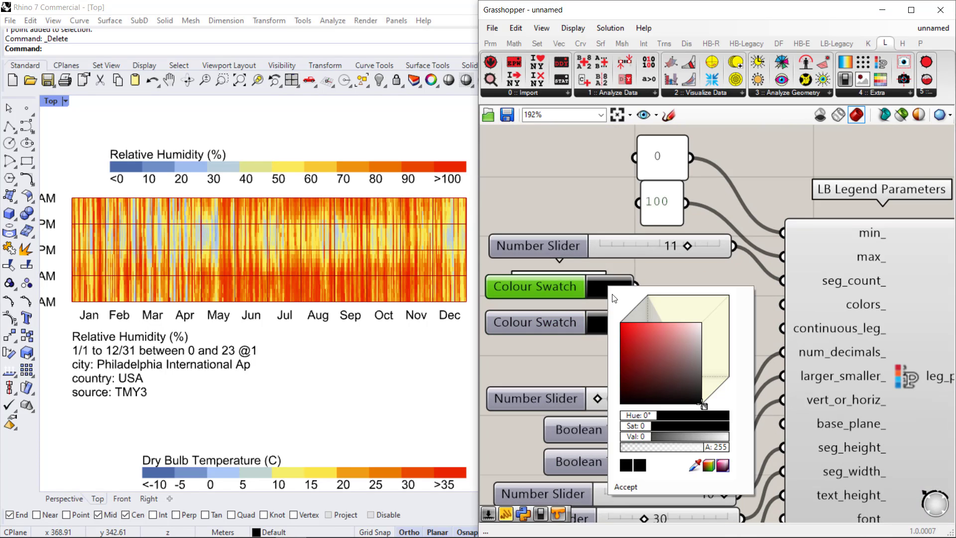
{"action": "left_click_drag", "start_coordinate": [652, 394], "coordinate": [719, 312]}
{"action": "left_click", "coordinate": [551, 342]}
Set the lower Colour Swatch to violet and connect it to the colors_ input of the duplicated legend parameters
{"action": "left_click", "coordinate": [610, 323]}
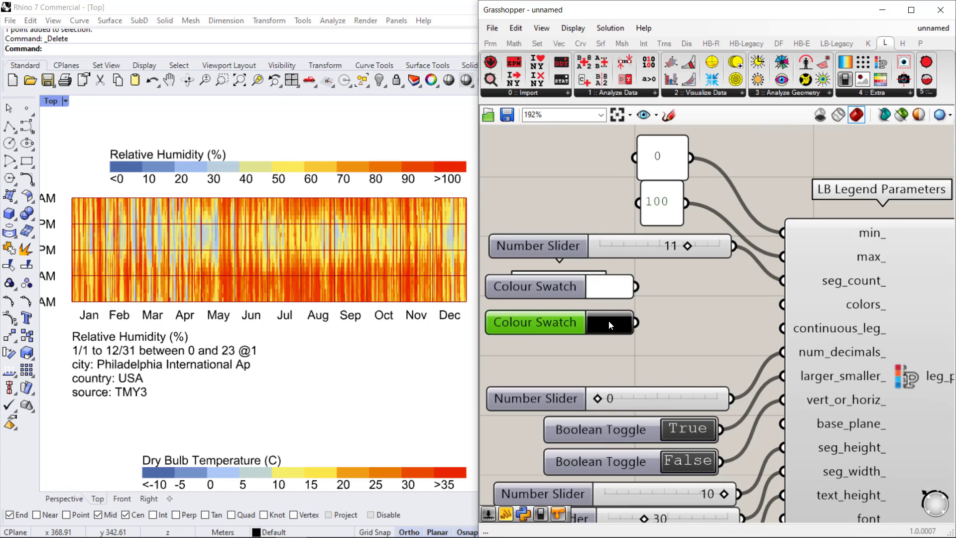
{"action": "left_click_drag", "start_coordinate": [705, 442], "coordinate": [730, 434]}
{"action": "left_click_drag", "start_coordinate": [665, 413], "coordinate": [613, 317]}
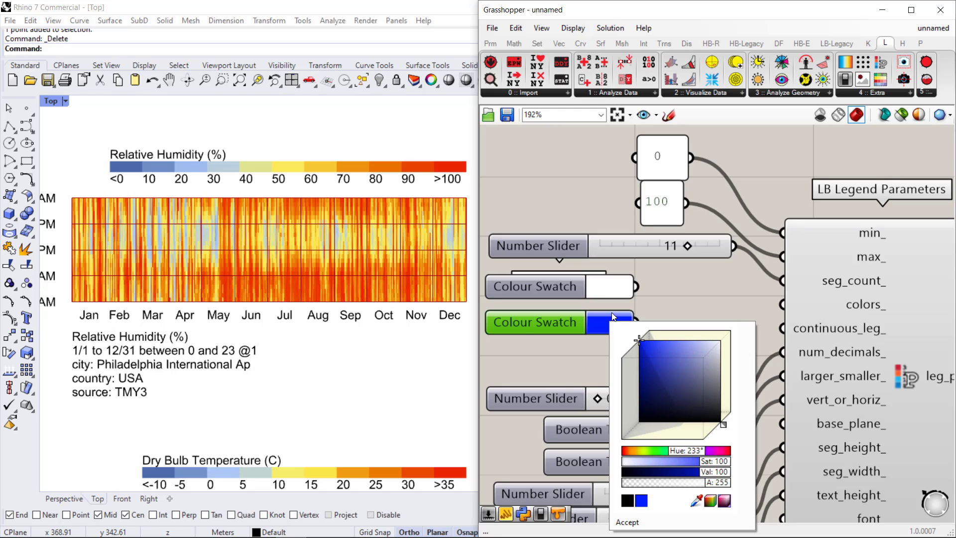
{"action": "left_click_drag", "start_coordinate": [691, 452], "coordinate": [700, 455]}
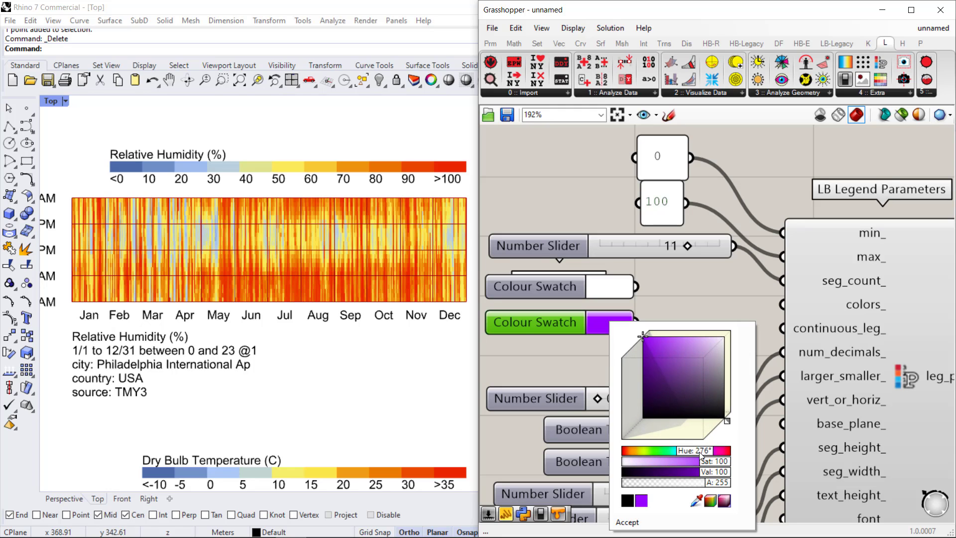
{"action": "left_click", "coordinate": [627, 523]}
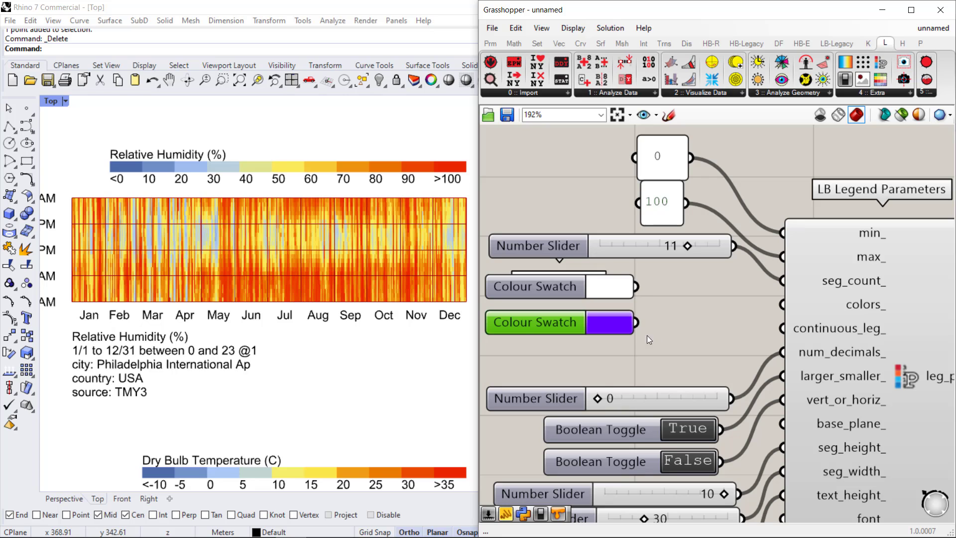
{"action": "left_click_drag", "start_coordinate": [638, 321], "coordinate": [771, 302]}
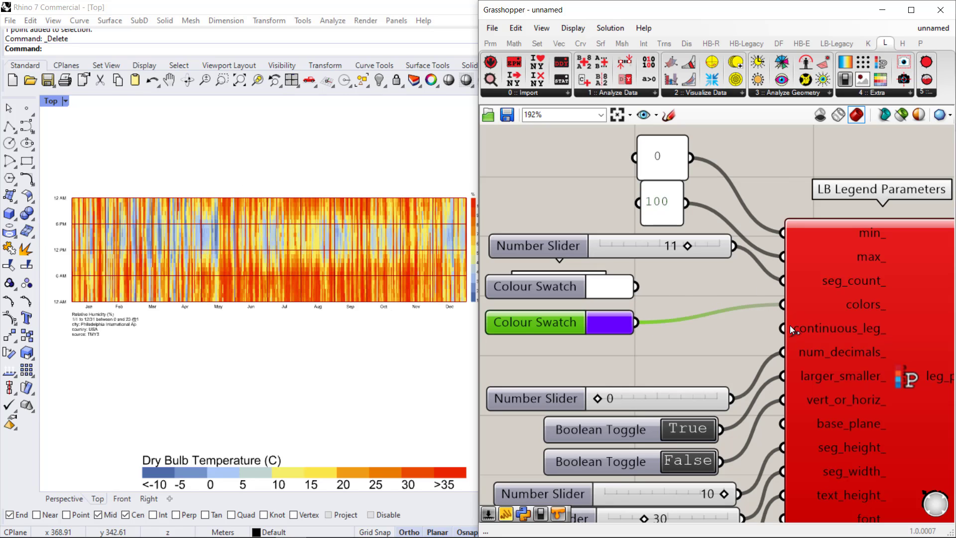
Connect the white Colour Swatch to the colors_ input of the relative humidity legend parameters alongside the violet one
{"action": "scroll", "coordinate": [841, 318], "scroll_direction": "down", "scroll_amount": 4}
{"action": "scroll", "coordinate": [853, 316], "scroll_direction": "up", "scroll_amount": 3}
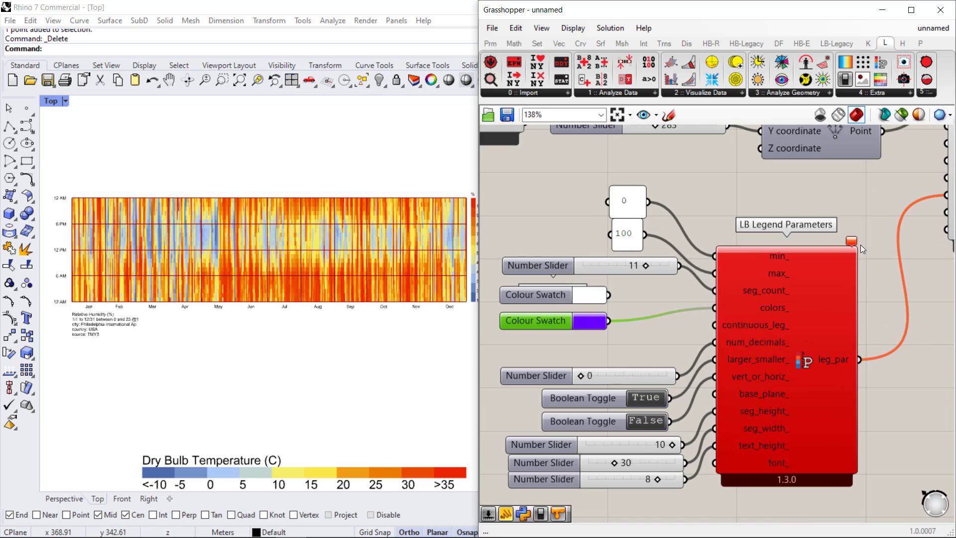
{"action": "left_click_drag", "start_coordinate": [608, 294], "coordinate": [709, 309], "text": "shift"}
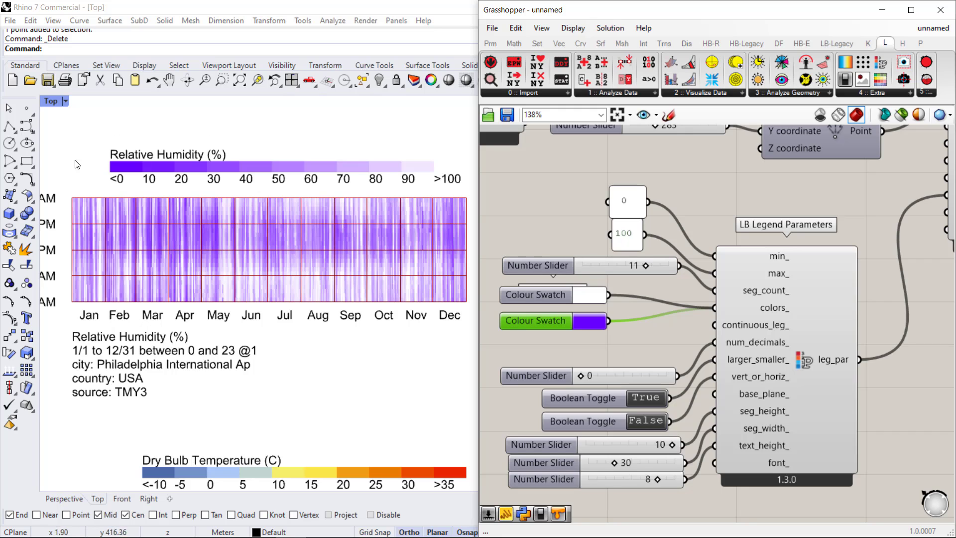
Reconnect the violet Colour Swatch to colors_ so it follows the white one, and move it closer beneath the white swatch
{"action": "scroll", "coordinate": [556, 317], "scroll_direction": "up", "scroll_amount": 2}
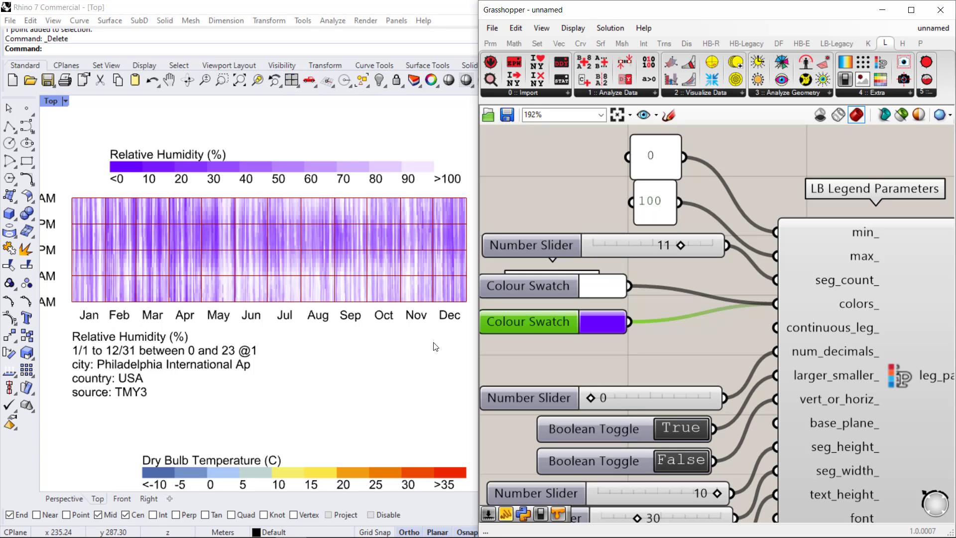
{"action": "left_click_drag", "start_coordinate": [664, 326], "coordinate": [646, 333], "text": "ctrl"}
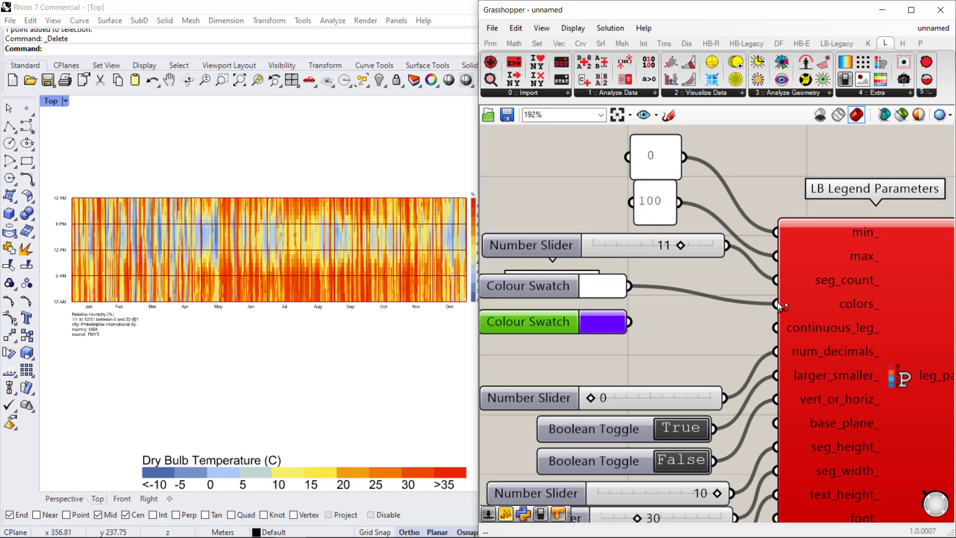
{"action": "mouse_move", "coordinate": [777, 302]}
{"action": "left_mouse_down", "text": "ctrl"}
{"action": "mouse_move", "coordinate": [628, 287]}
{"action": "mouse_move", "coordinate": [771, 303]}
{"action": "left_mouse_up", "text": "ctrl"}
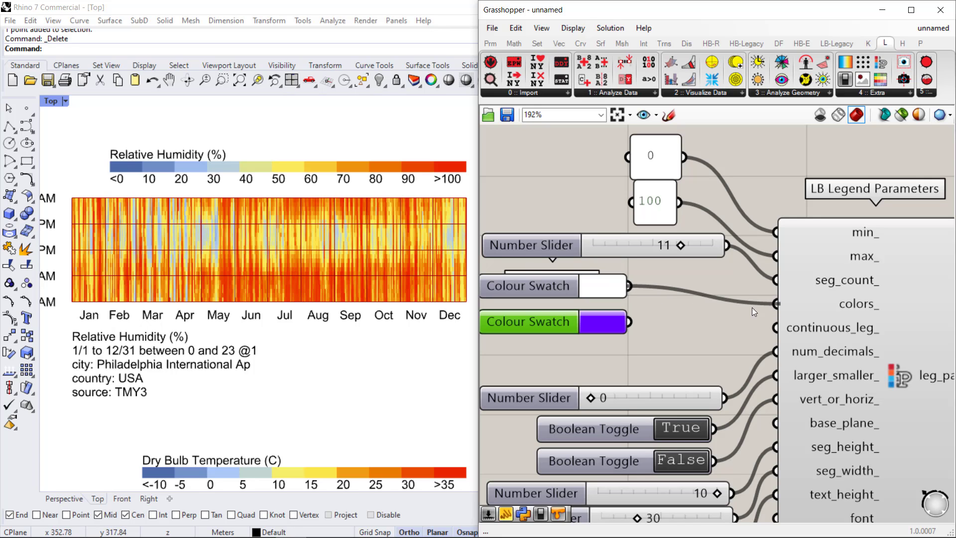
{"action": "left_click_drag", "start_coordinate": [630, 321], "coordinate": [776, 304], "text": "shift"}
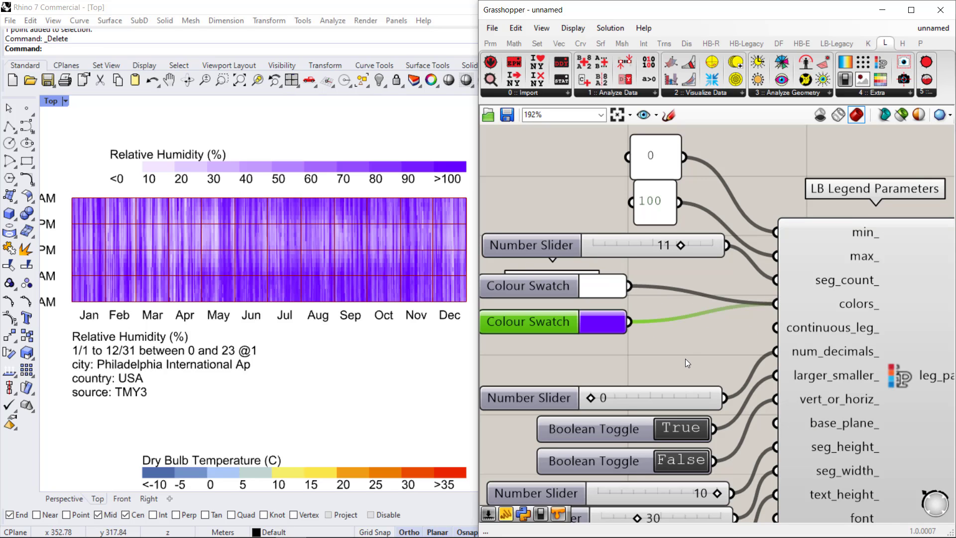
{"action": "left_click_drag", "start_coordinate": [543, 323], "coordinate": [543, 315]}
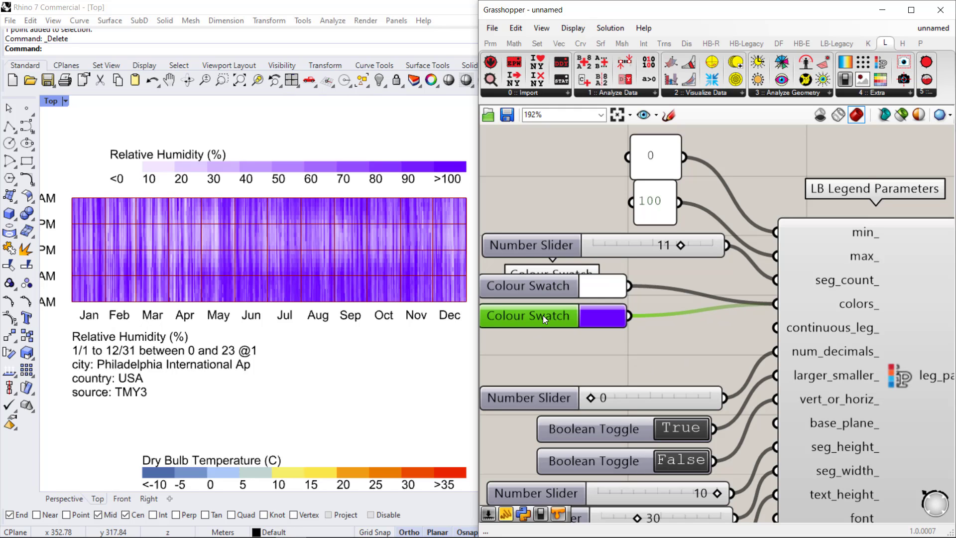
Copy the violet Colour Swatch below itself, set the copy to magenta with hue 304, and connect it to colors_
{"action": "key", "text": "Delete"}
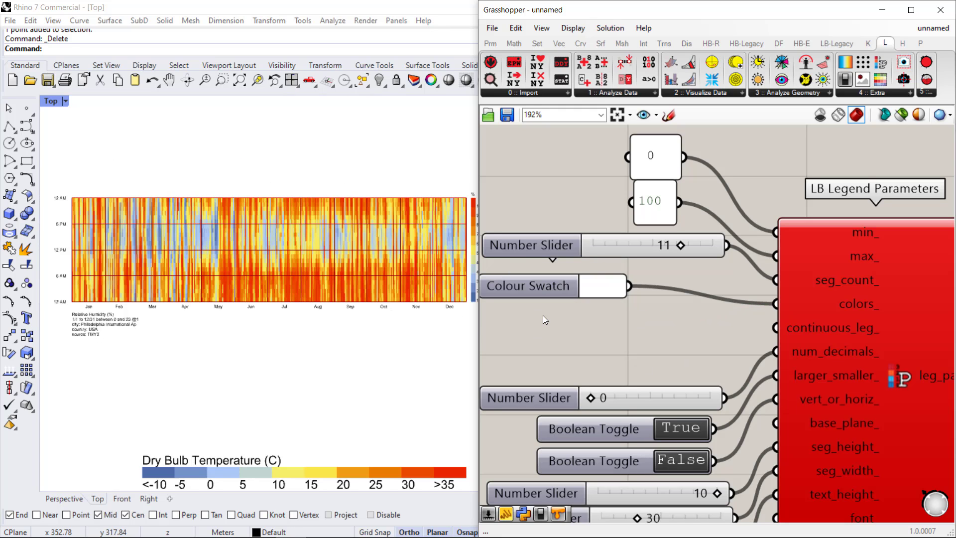
{"action": "key", "text": "ctrl+z"}
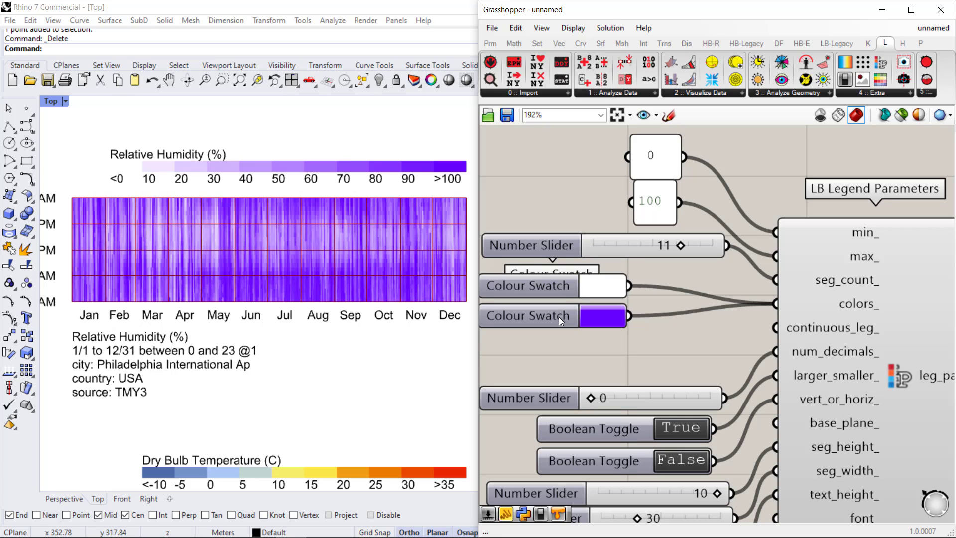
{"action": "left_click_drag", "start_coordinate": [554, 317], "coordinate": [545, 353], "text": "alt"}
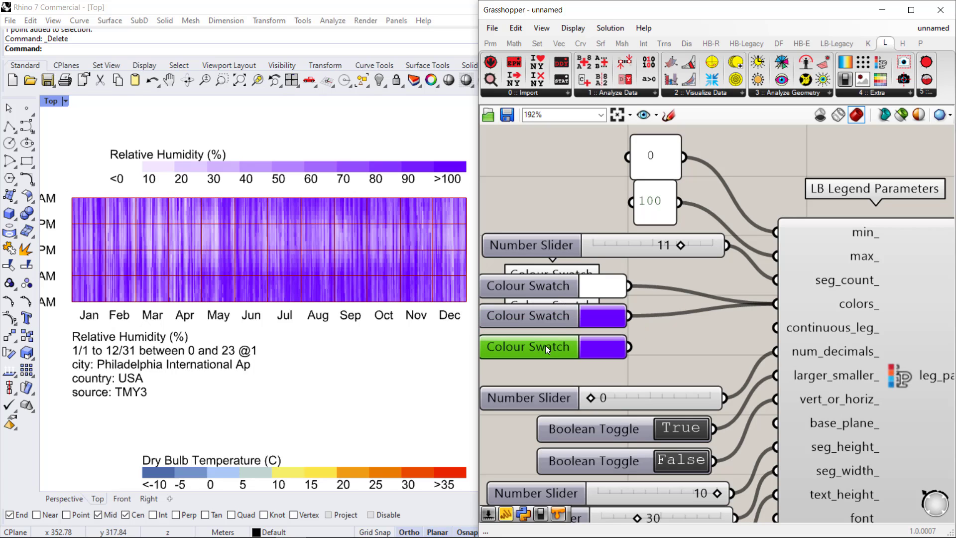
{"action": "left_click", "coordinate": [618, 353]}
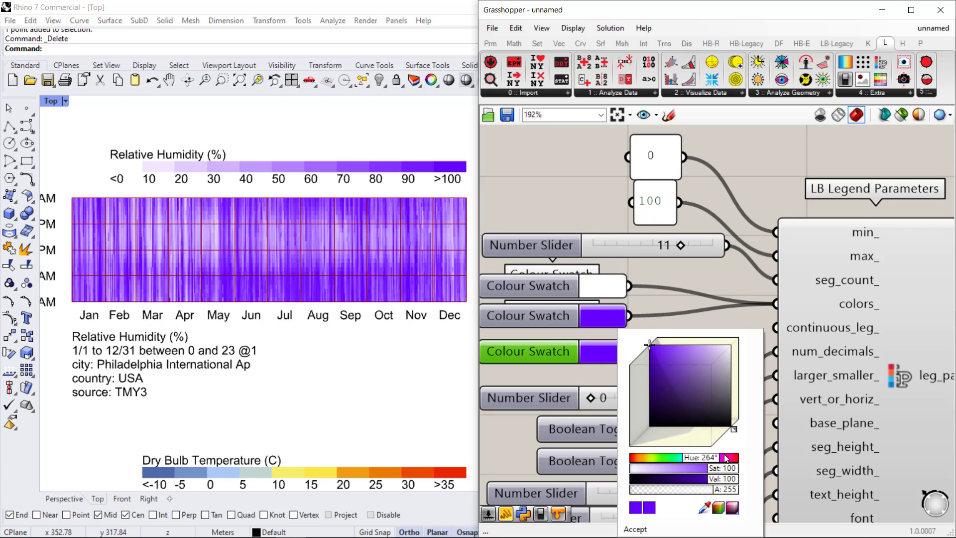
{"action": "left_click", "coordinate": [726, 459]}
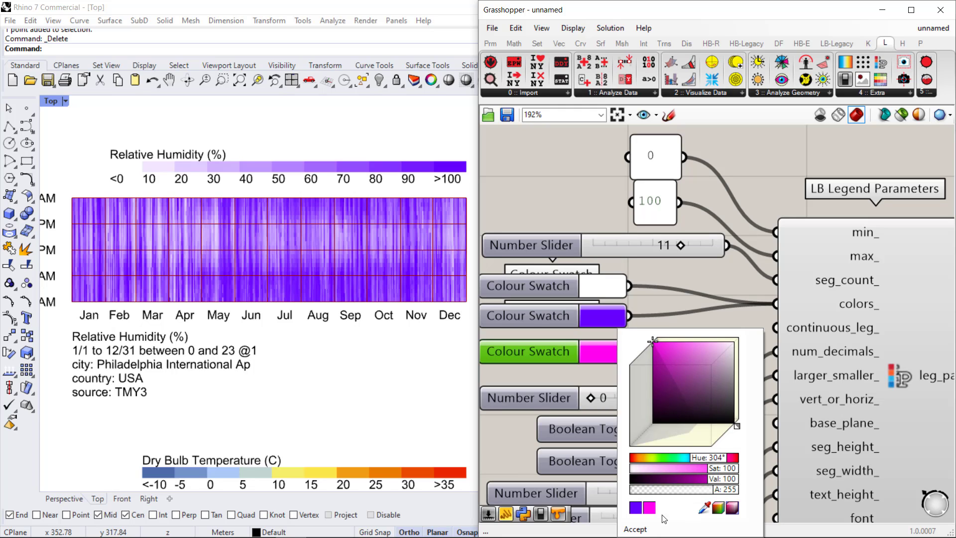
{"action": "left_click", "coordinate": [644, 529]}
{"action": "left_click_drag", "start_coordinate": [630, 352], "coordinate": [781, 308]}
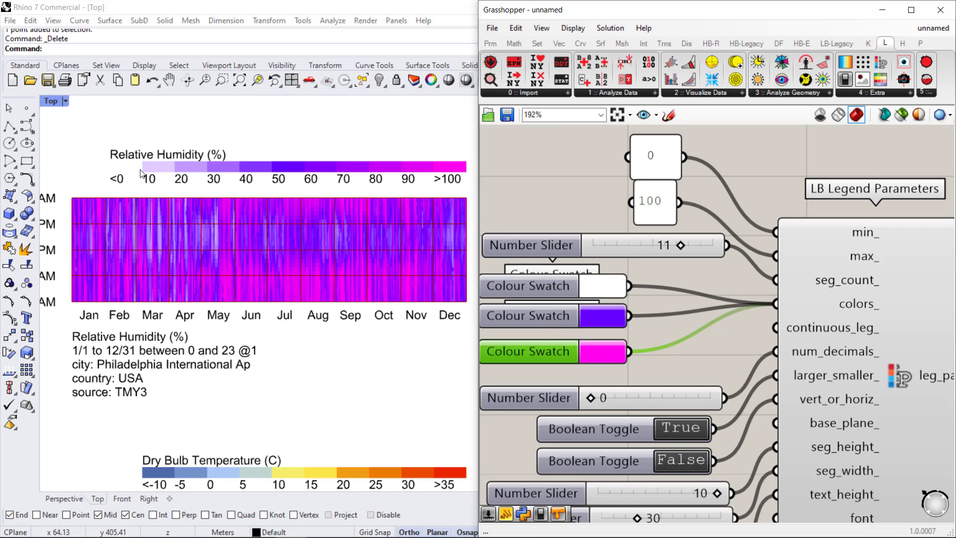
Rewire the three Colour Swatches into colors_ so the gradient order is violet, white, magenta
{"action": "left_click", "coordinate": [533, 317]}
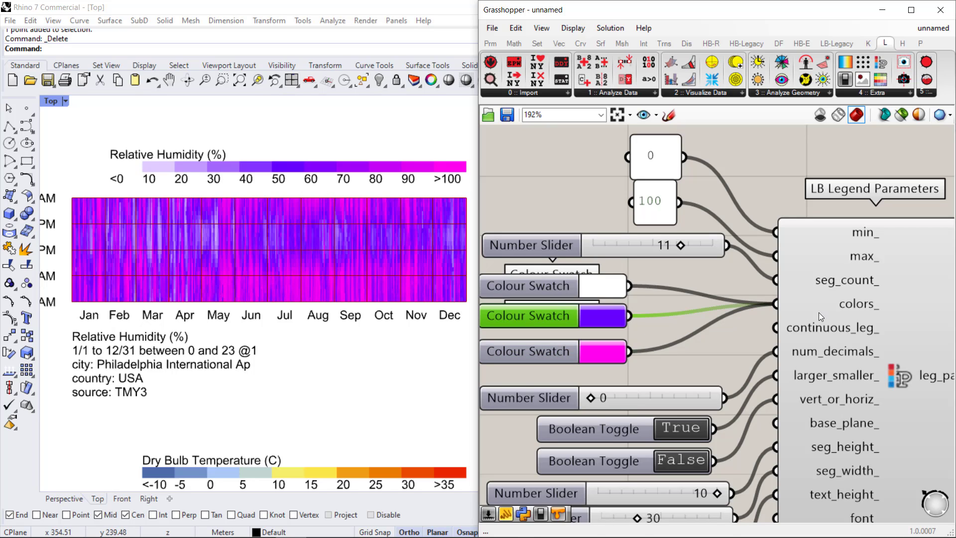
{"action": "left_click_drag", "start_coordinate": [780, 307], "coordinate": [633, 354], "text": "ctrl"}
{"action": "mouse_move", "coordinate": [779, 297]}
{"action": "left_mouse_down"}
{"action": "mouse_move", "coordinate": [706, 316]}
{"action": "mouse_move", "coordinate": [629, 316]}
{"action": "mouse_move", "coordinate": [759, 299]}
{"action": "left_mouse_up"}
{"action": "left_click_drag", "start_coordinate": [630, 286], "coordinate": [776, 304], "text": "shift"}
{"action": "left_click_drag", "start_coordinate": [630, 351], "coordinate": [776, 303], "text": "shift"}
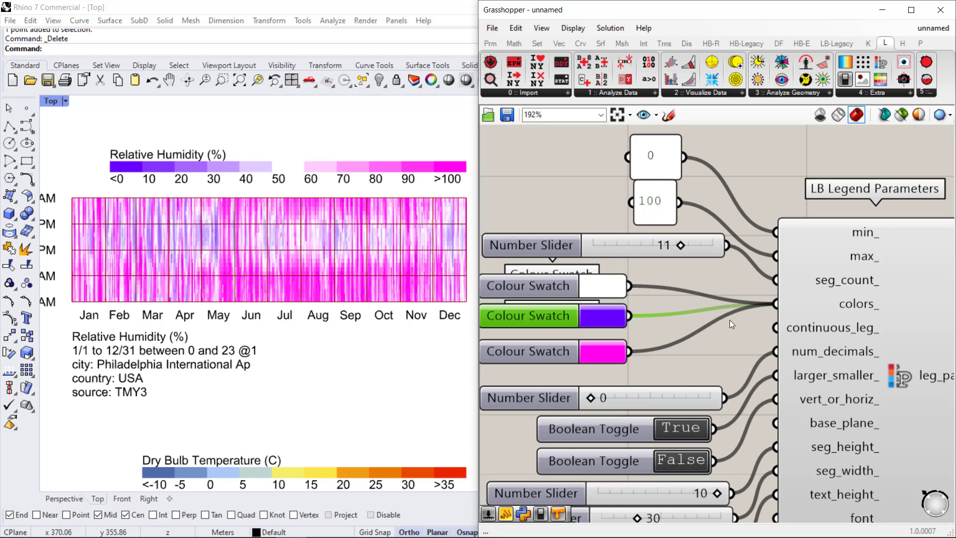
Delete the white, violet and magenta Colour Swatches feeding the colors_ input
{"action": "scroll", "coordinate": [661, 307], "scroll_direction": "down", "scroll_amount": 4}
{"action": "scroll", "coordinate": [687, 220], "scroll_direction": "down", "scroll_amount": 2}
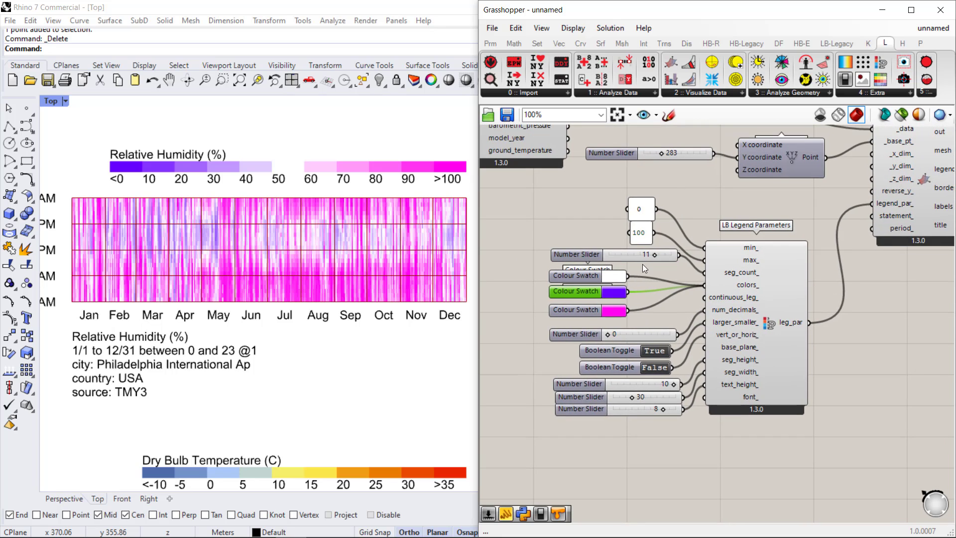
{"action": "left_click_drag", "start_coordinate": [643, 266], "coordinate": [545, 323]}
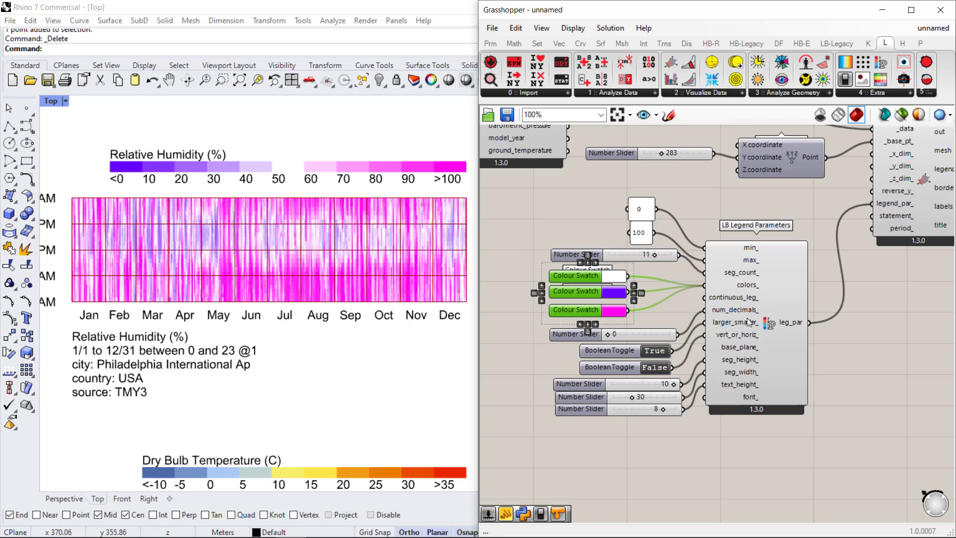
{"action": "key", "text": "Delete"}
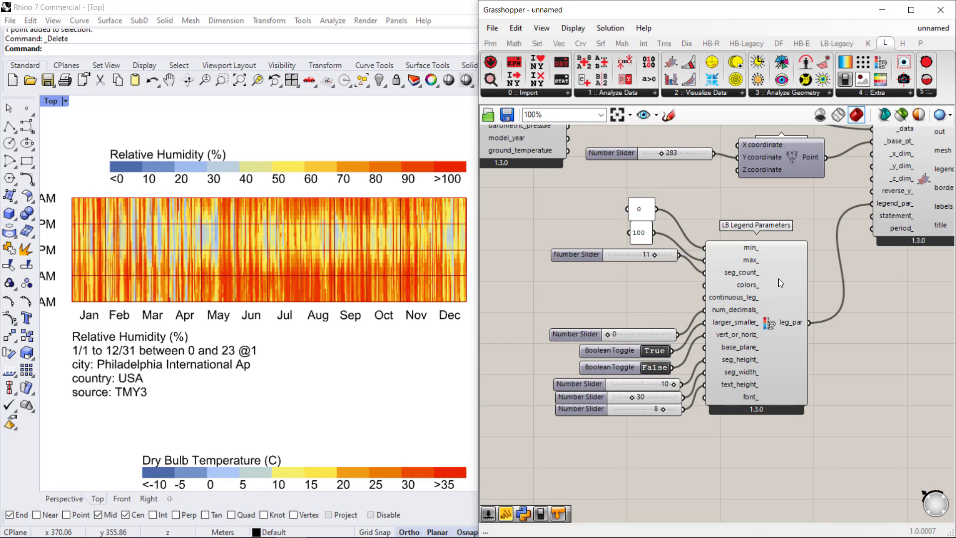
Replace the relative humidity data of the lower LB Hourly Plot with the dew_point_temperature output of LB Import EPW
{"action": "scroll", "coordinate": [779, 279], "scroll_direction": "down", "scroll_amount": 1}
{"action": "right_click_drag", "start_coordinate": [778, 278], "coordinate": [734, 353]}
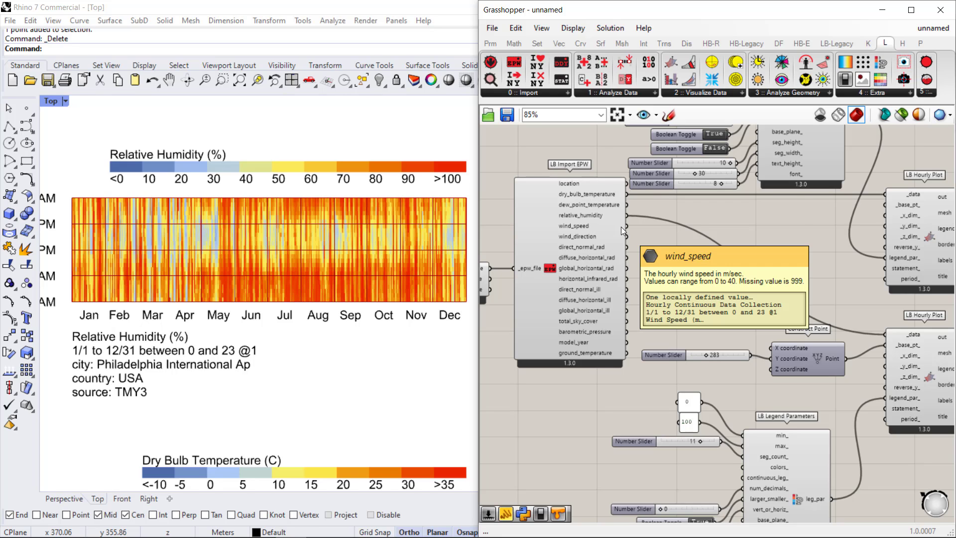
{"action": "left_click_drag", "start_coordinate": [697, 247], "coordinate": [884, 334]}
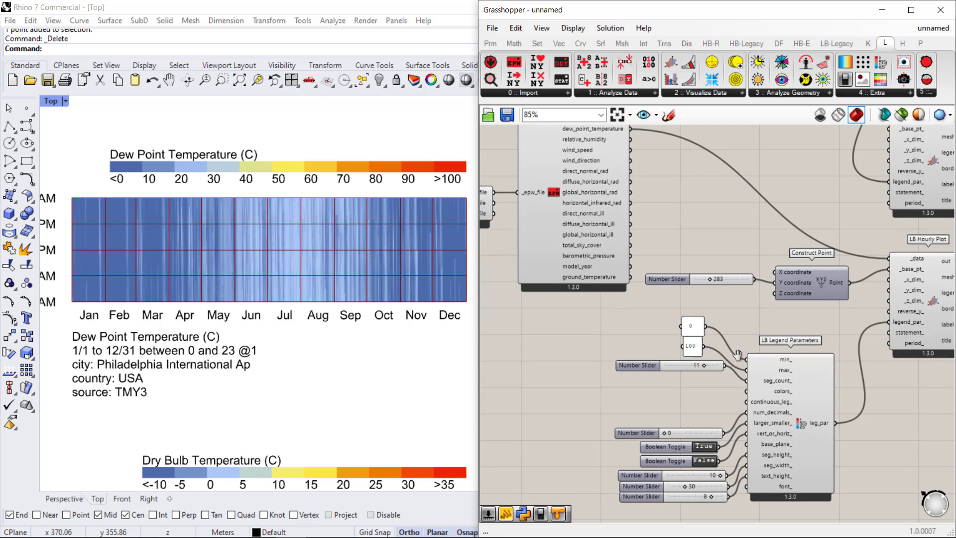
Add a Ladybug_Gradient Library component beside the colors_ input of the lower LB Legend Parameters
{"action": "scroll", "coordinate": [692, 427], "scroll_direction": "up", "scroll_amount": 3}
{"action": "double_click", "coordinate": [624, 379]}
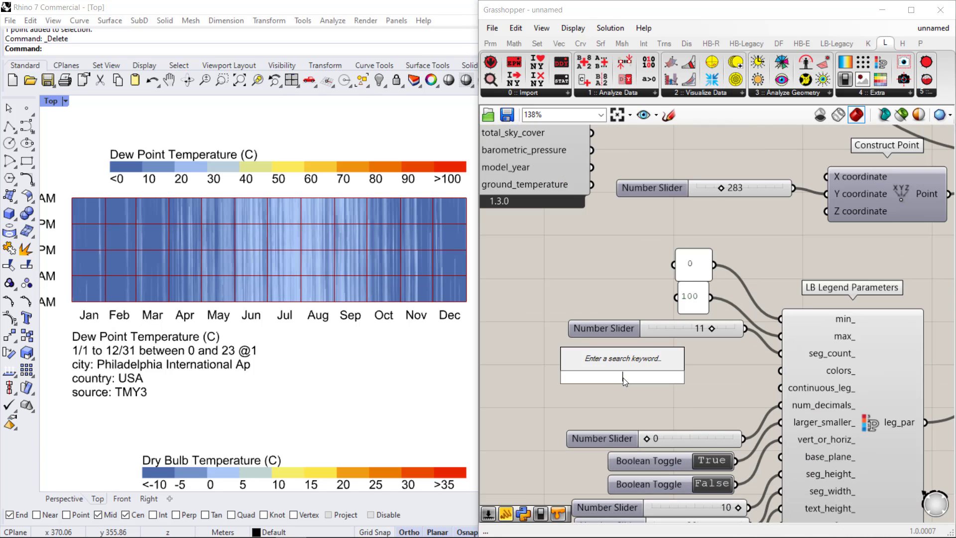
{"action": "type", "text": "ladybu"}
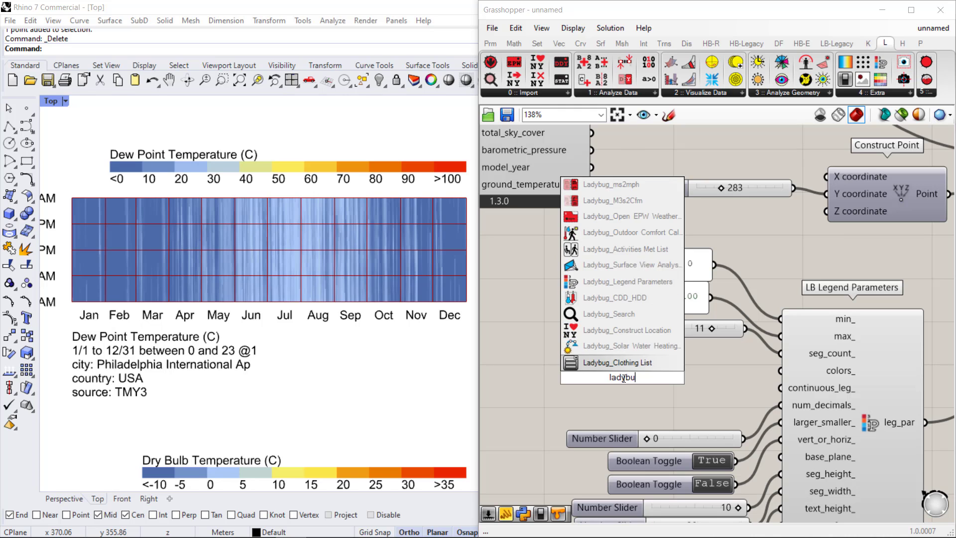
{"action": "type", "text": "g"}
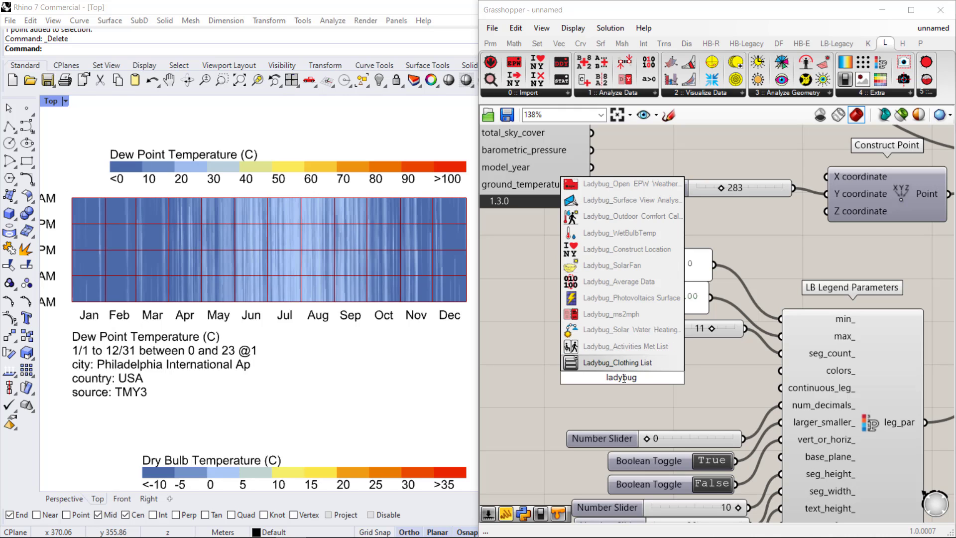
{"action": "type", "text": " grad"}
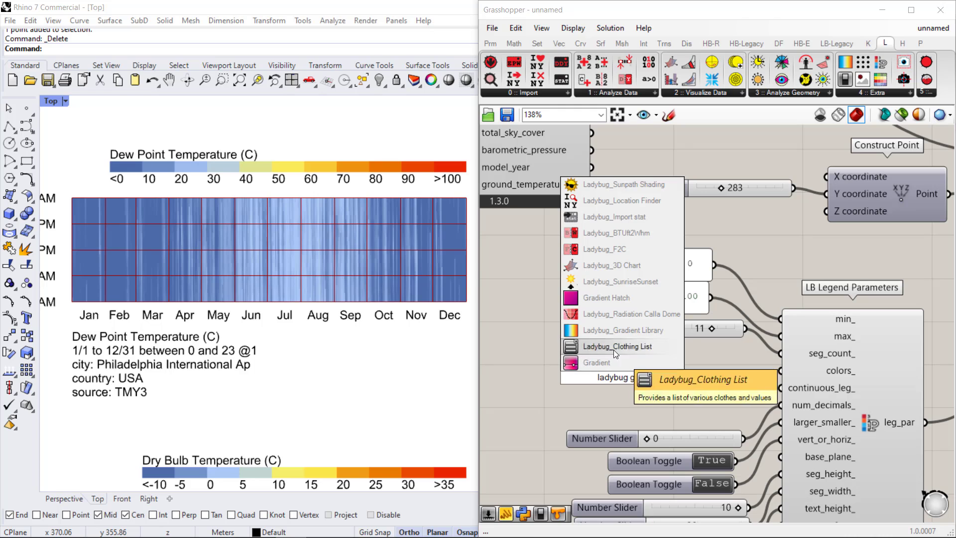
{"action": "mouse_move", "coordinate": [600, 336]}
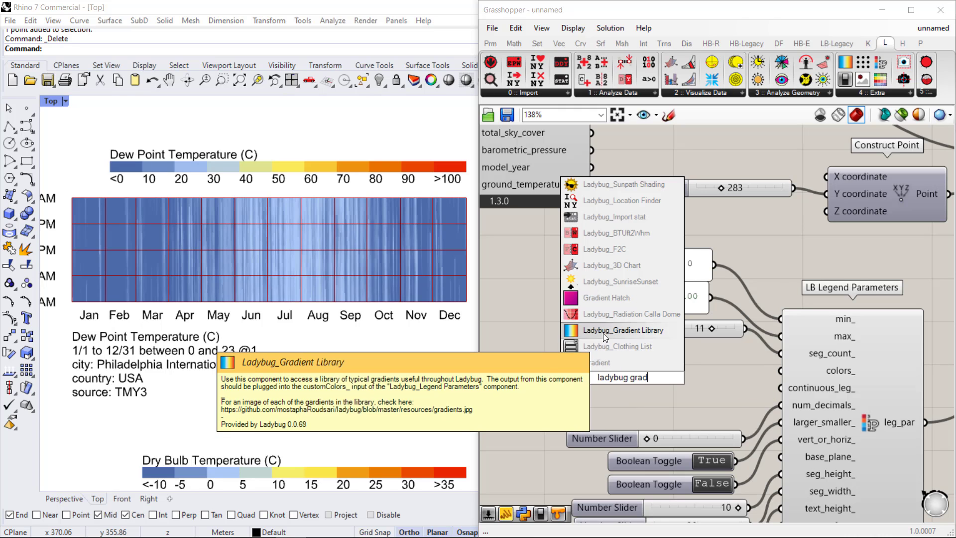
{"action": "left_click", "coordinate": [603, 331]}
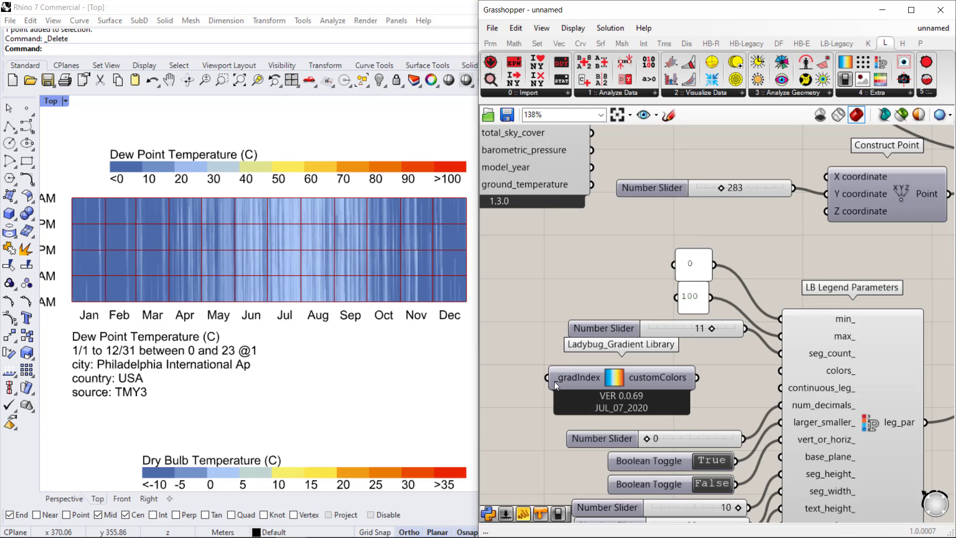
Check the gradient indices listed for _gradIndex and connect a new integer Number Slider ranging from 0 to 23 to it
{"action": "right_click_drag", "start_coordinate": [689, 321], "coordinate": [839, 201]}
{"action": "scroll", "coordinate": [723, 266], "scroll_direction": "up", "scroll_amount": 3}
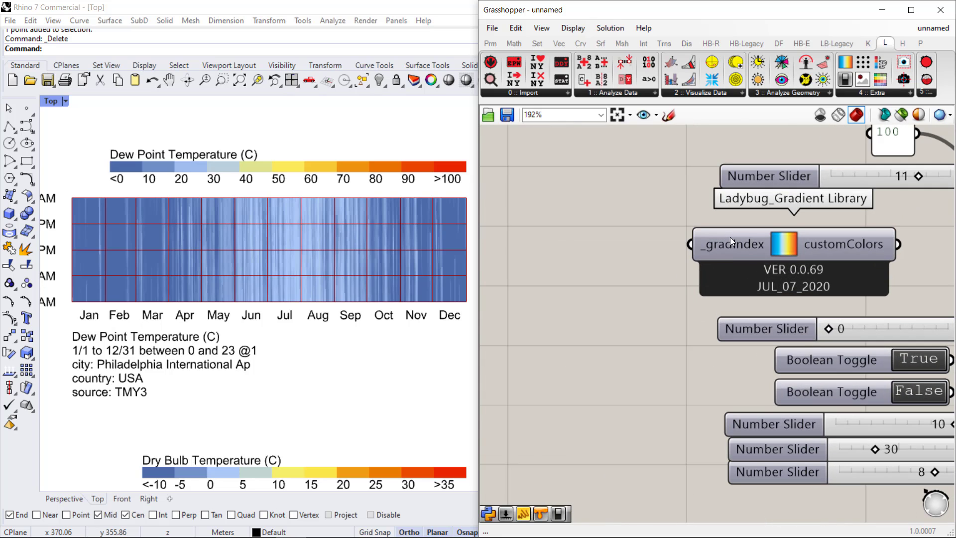
{"action": "mouse_move", "coordinate": [729, 244]}
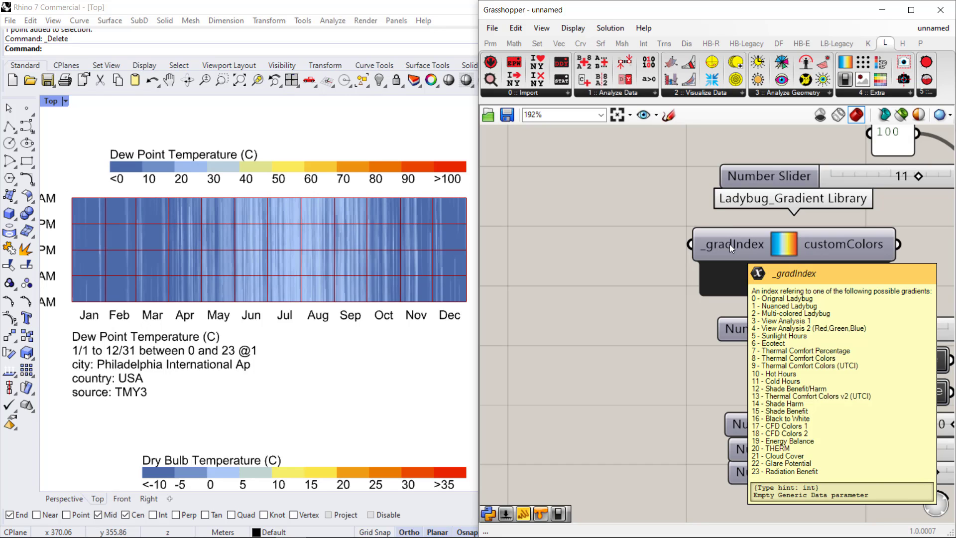
{"action": "right_click_drag", "start_coordinate": [803, 259], "coordinate": [883, 273]}
{"action": "double_click", "coordinate": [625, 263]}
{"action": "type", "text": "0,2"}
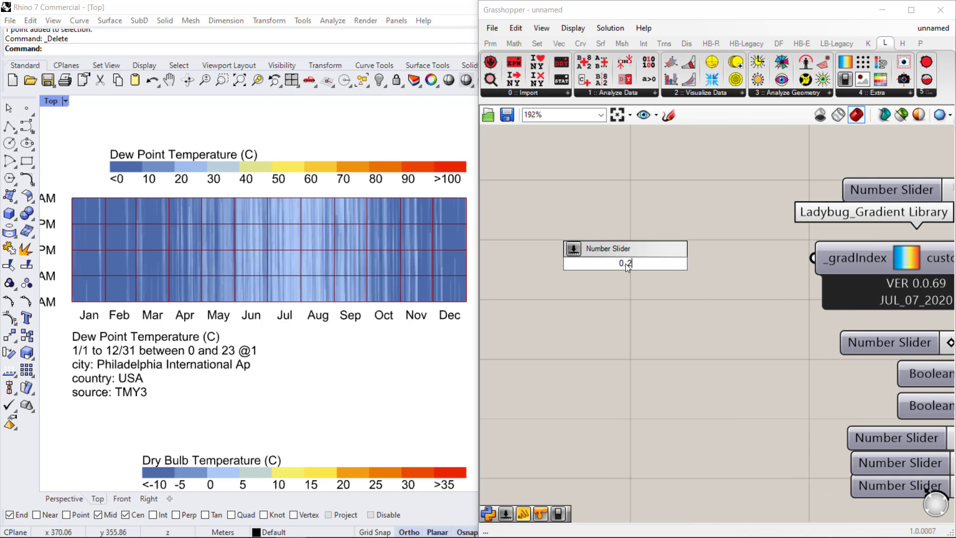
{"action": "key", "text": "Return"}
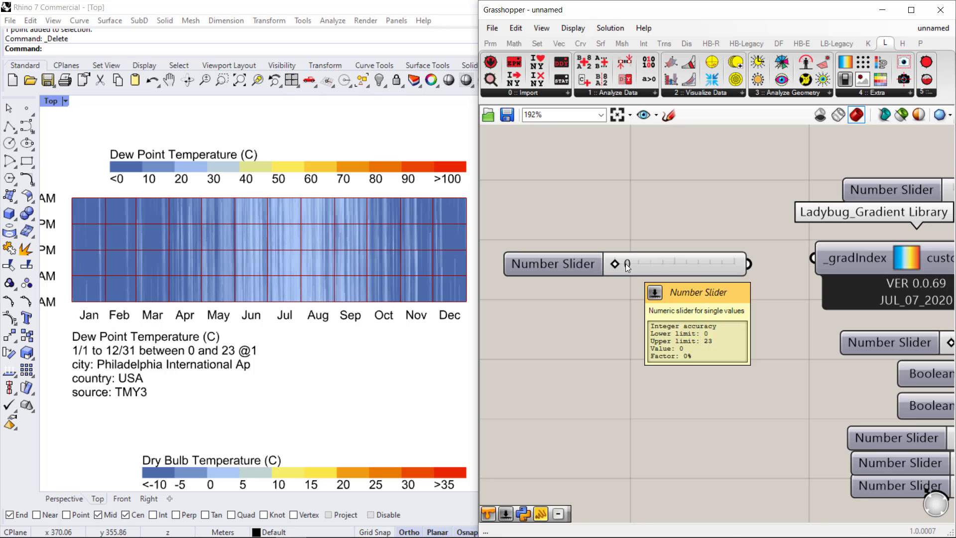
{"action": "left_click_drag", "start_coordinate": [787, 265], "coordinate": [812, 258]}
{"action": "left_click_drag", "start_coordinate": [692, 255], "coordinate": [711, 255]}
Check the warning on the Ladybug_Gradient Library component and delete the slider feeding its _gradIndex input
{"action": "right_click_drag", "start_coordinate": [801, 284], "coordinate": [689, 287]}
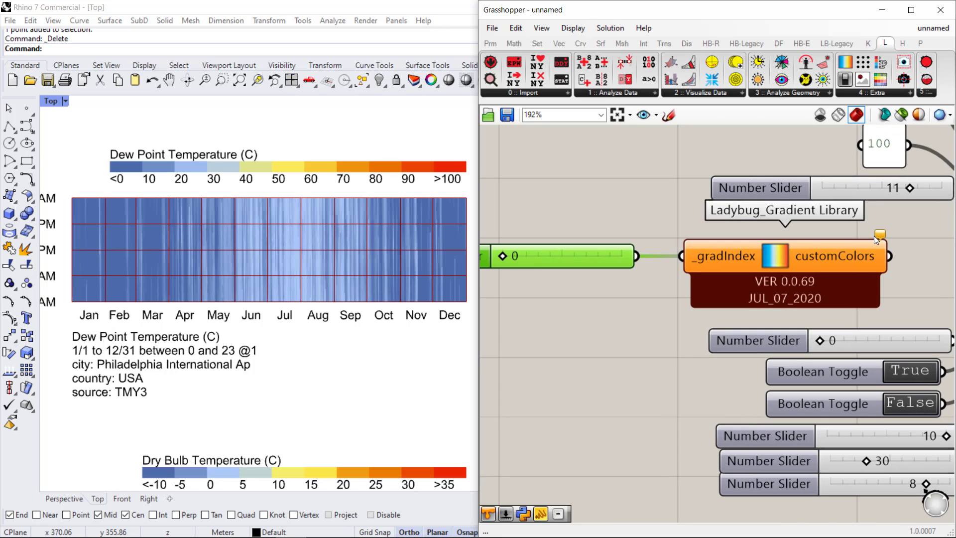
{"action": "mouse_move", "coordinate": [878, 240]}
{"action": "left_click", "coordinate": [876, 270]}
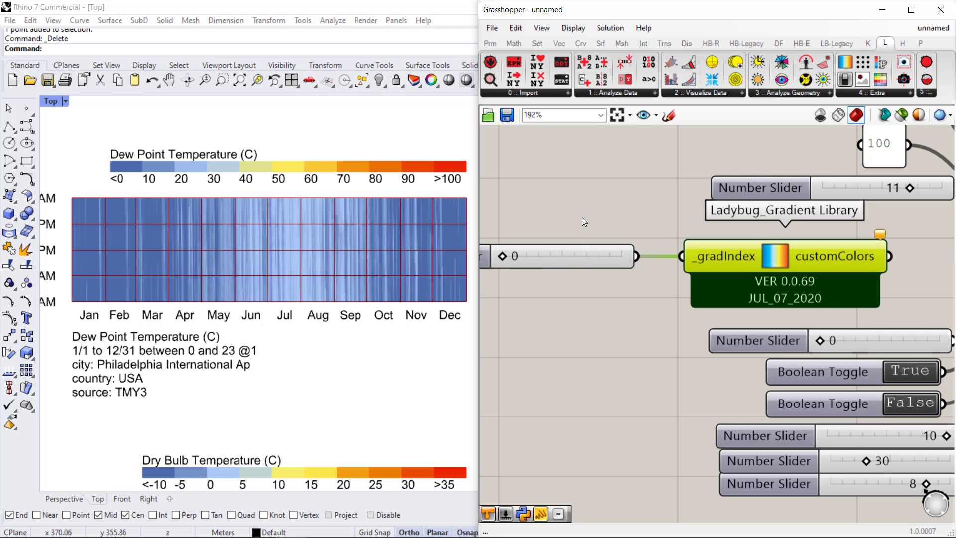
{"action": "left_click_drag", "start_coordinate": [582, 217], "coordinate": [553, 296]}
{"action": "key", "text": "Delete"}
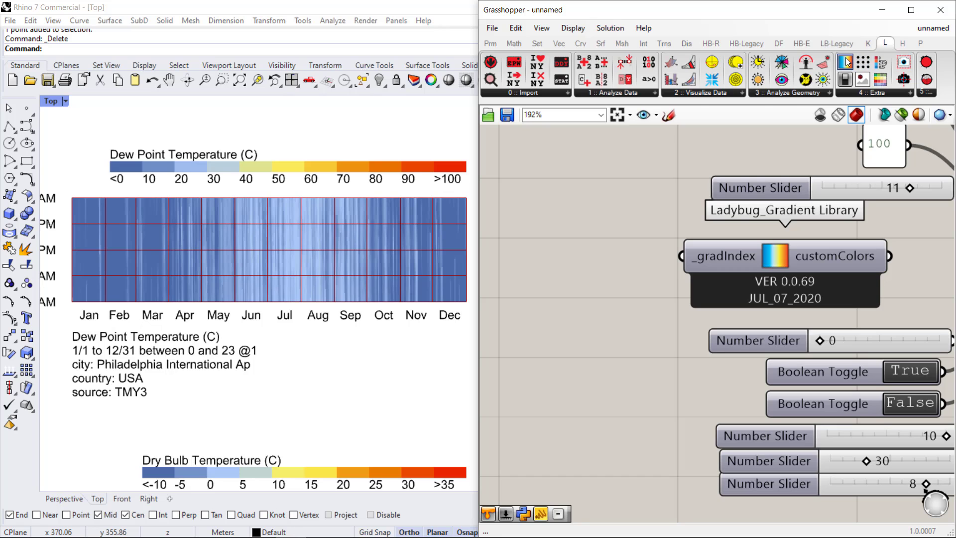
Place an LB Color Range component on the empty canvas beside the _gradIndex input of Ladybug_Gradient Library
{"action": "left_click_drag", "start_coordinate": [848, 62], "coordinate": [558, 264]}
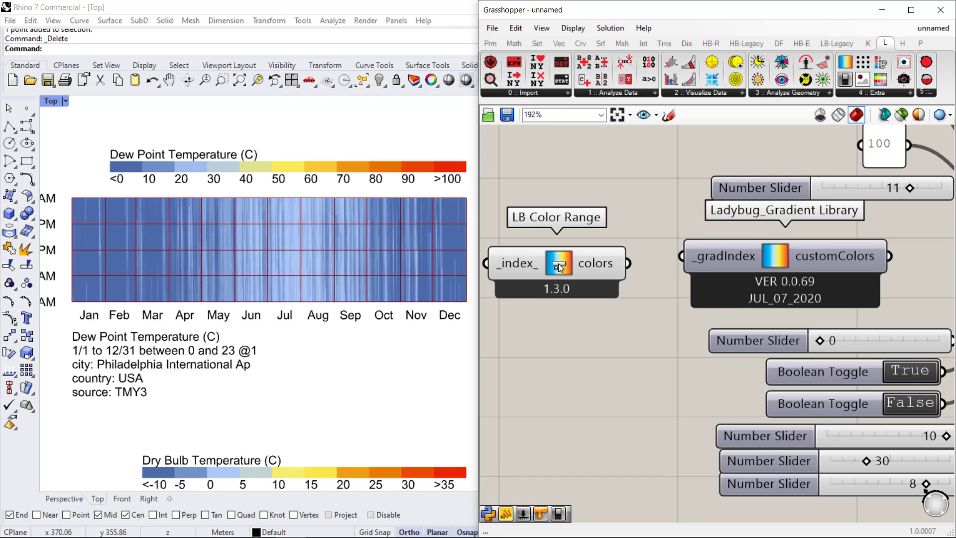
{"action": "right_click_drag", "start_coordinate": [558, 264], "coordinate": [656, 298]}
{"action": "left_click_drag", "start_coordinate": [668, 262], "coordinate": [636, 254]}
{"action": "right_click_drag", "start_coordinate": [597, 323], "coordinate": [695, 322]}
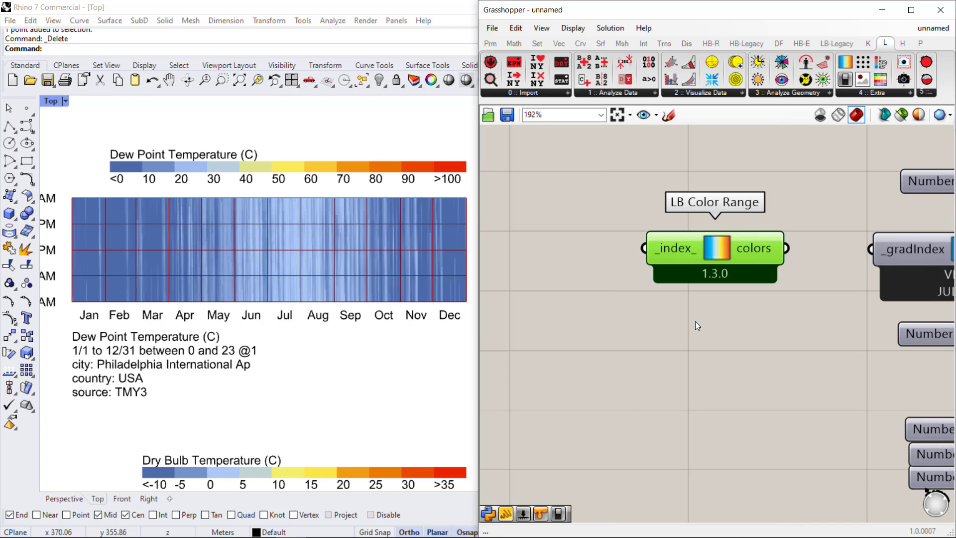
Add an integer Number Slider ranging from 0 to 24 and connect it to the _index_ input of LB Color Range
{"action": "double_click", "coordinate": [567, 249]}
{"action": "type", "text": "0..24"}
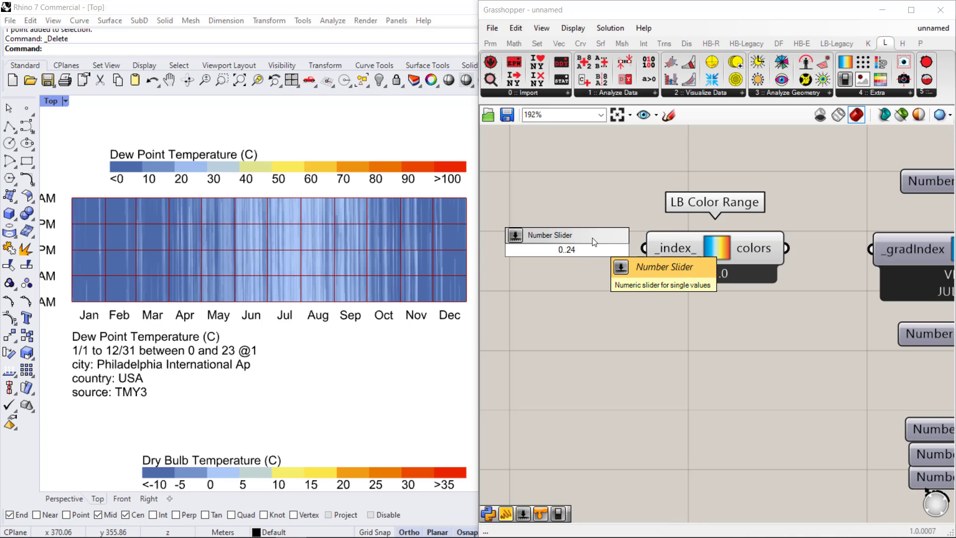
{"action": "key", "text": "Return"}
{"action": "scroll", "coordinate": [920, 319], "scroll_direction": "down", "scroll_amount": 3}
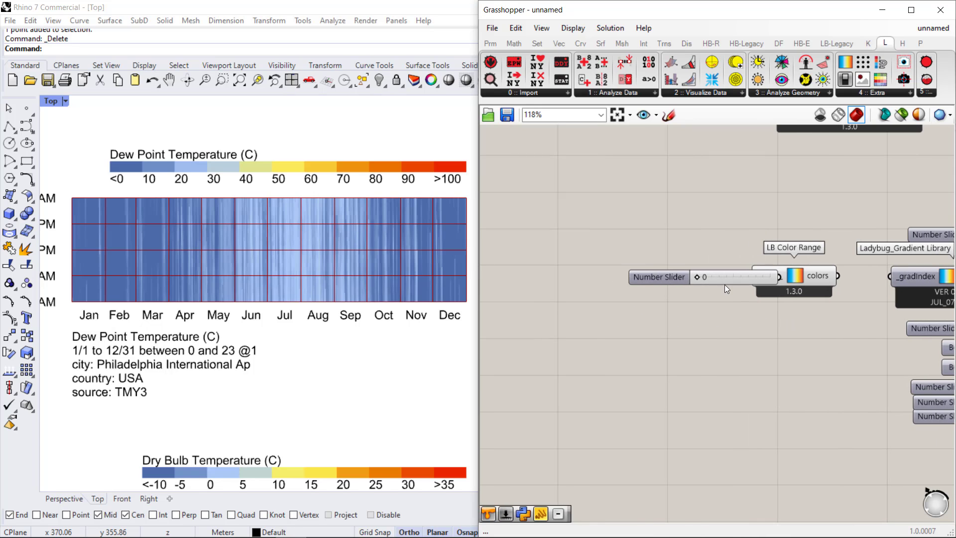
{"action": "left_click_drag", "start_coordinate": [725, 284], "coordinate": [672, 284]}
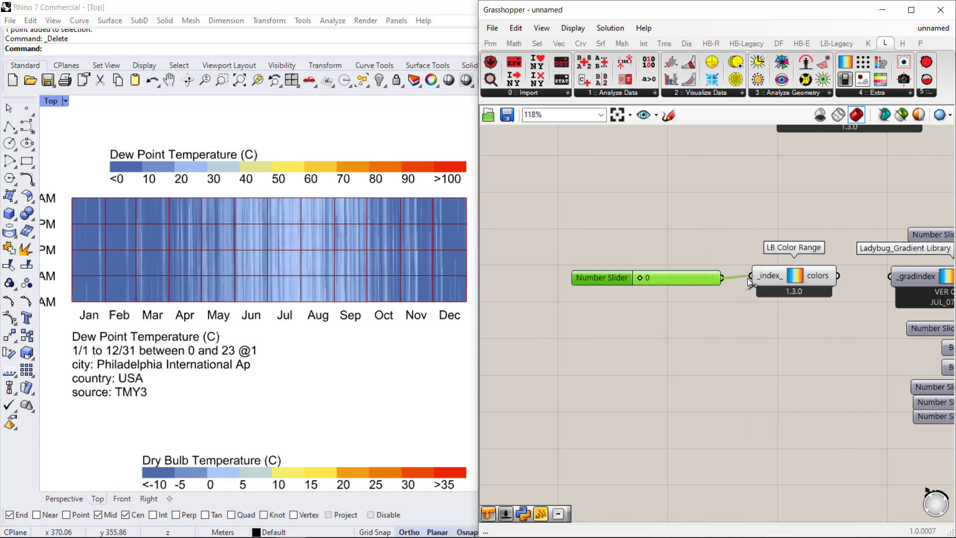
{"action": "right_click_drag", "start_coordinate": [837, 284], "coordinate": [728, 283]}
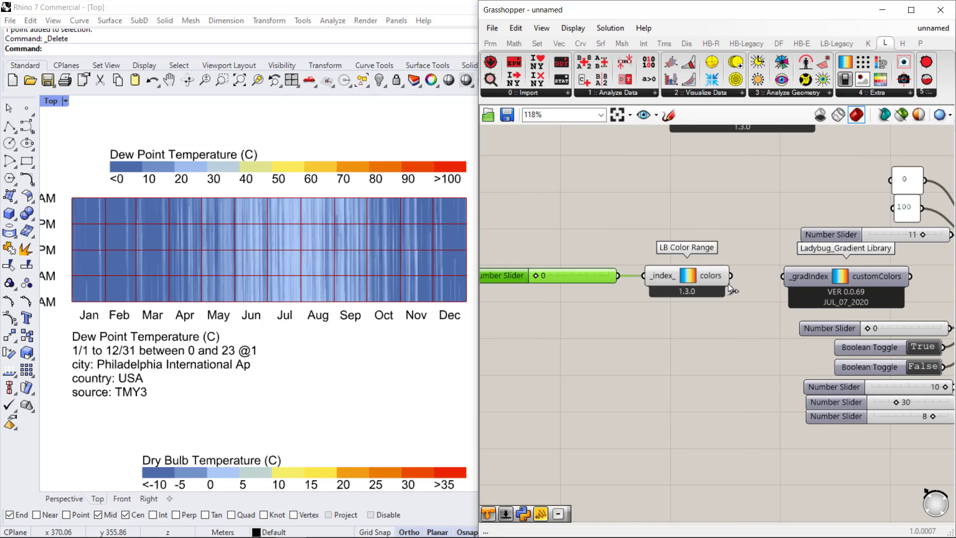
Delete the Ladybug_Gradient Library component from the canvas
{"action": "left_click", "coordinate": [842, 278]}
{"action": "key", "text": "Delete"}
{"action": "right_click_drag", "start_coordinate": [766, 312], "coordinate": [794, 296]}
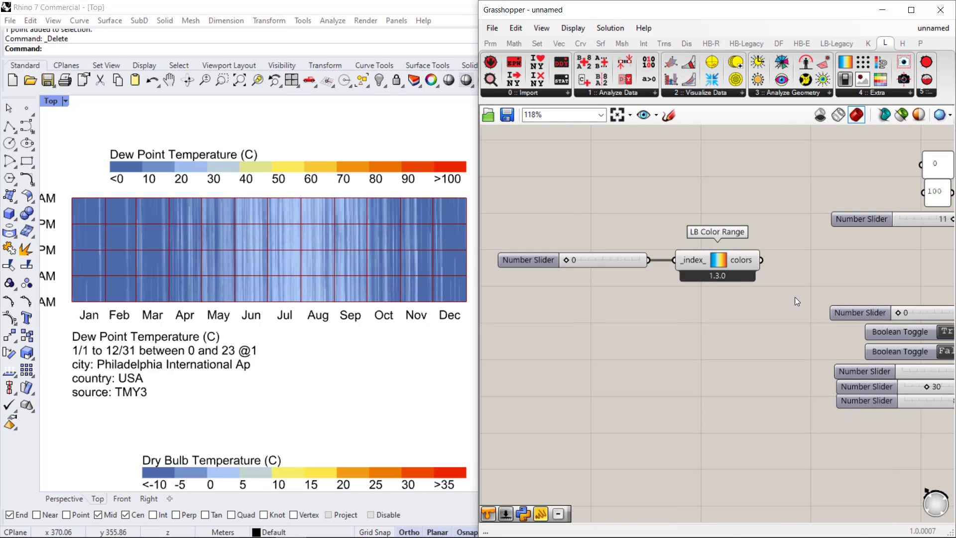
Move LB Color Range and its index slider together beside the colors_ input of the lower LB Legend Parameters
{"action": "left_click_drag", "start_coordinate": [795, 297], "coordinate": [536, 242]}
{"action": "left_click_drag", "start_coordinate": [598, 261], "coordinate": [820, 285]}
{"action": "right_click_drag", "start_coordinate": [820, 285], "coordinate": [590, 283]}
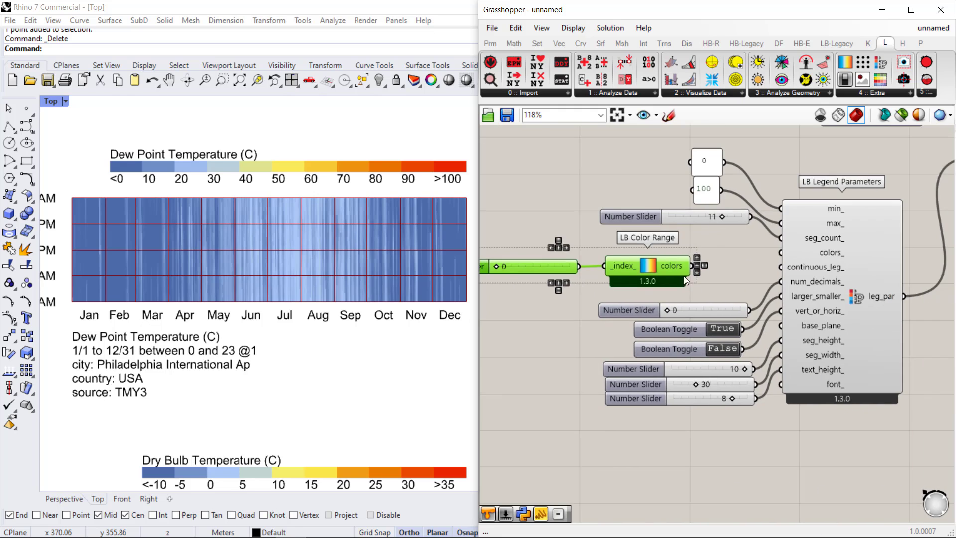
{"action": "left_click", "coordinate": [733, 260]}
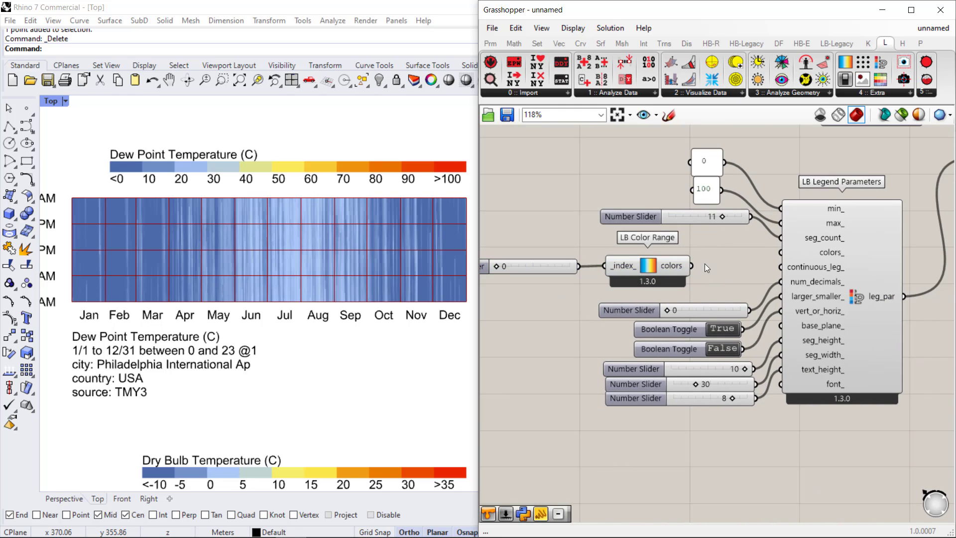
Connect LB Color Range's colors output to the colors_ input of LB Legend Parameters and run its index slider up to 22
{"action": "left_click_drag", "start_coordinate": [781, 252], "coordinate": [704, 265]}
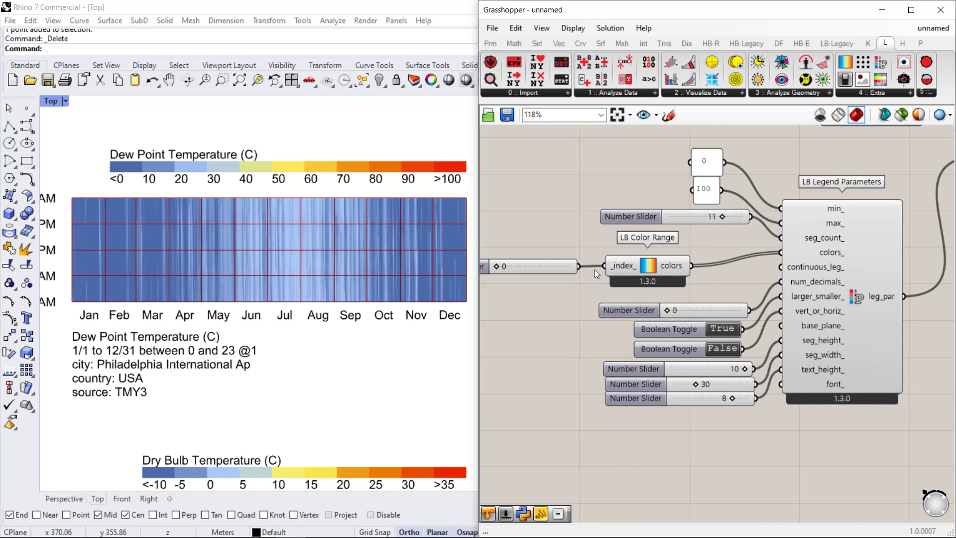
{"action": "scroll", "coordinate": [577, 267], "scroll_direction": "up", "scroll_amount": 5}
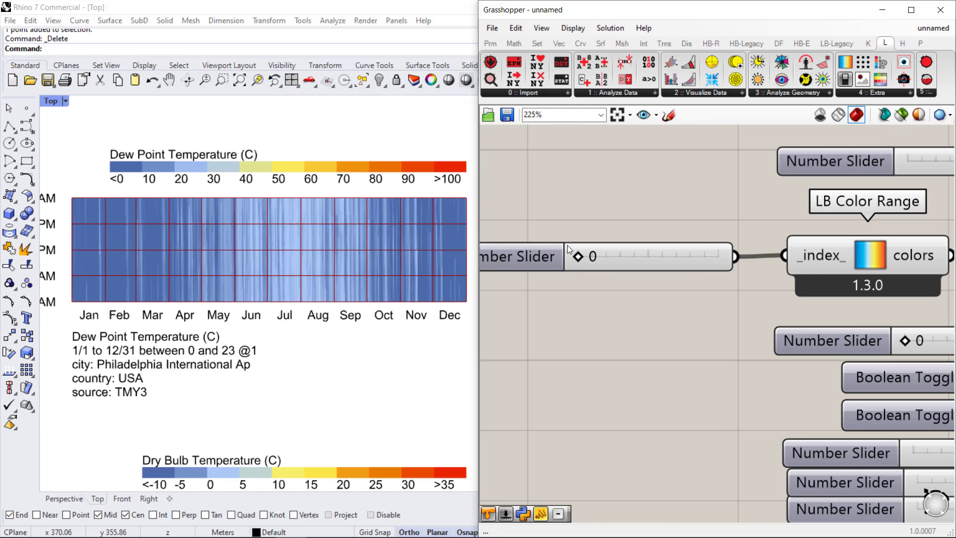
{"action": "left_click_drag", "start_coordinate": [580, 257], "coordinate": [710, 258]}
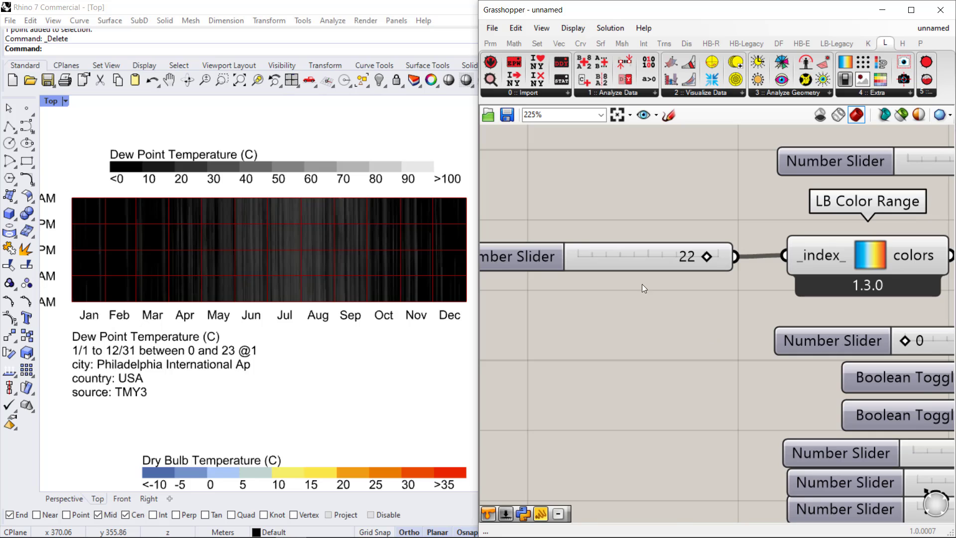
Delete the LB Color Range component together with its index slider
{"action": "scroll", "coordinate": [642, 288], "scroll_direction": "down", "scroll_amount": 4}
{"action": "left_click_drag", "start_coordinate": [781, 282], "coordinate": [551, 257]}
{"action": "key", "text": "Delete"}
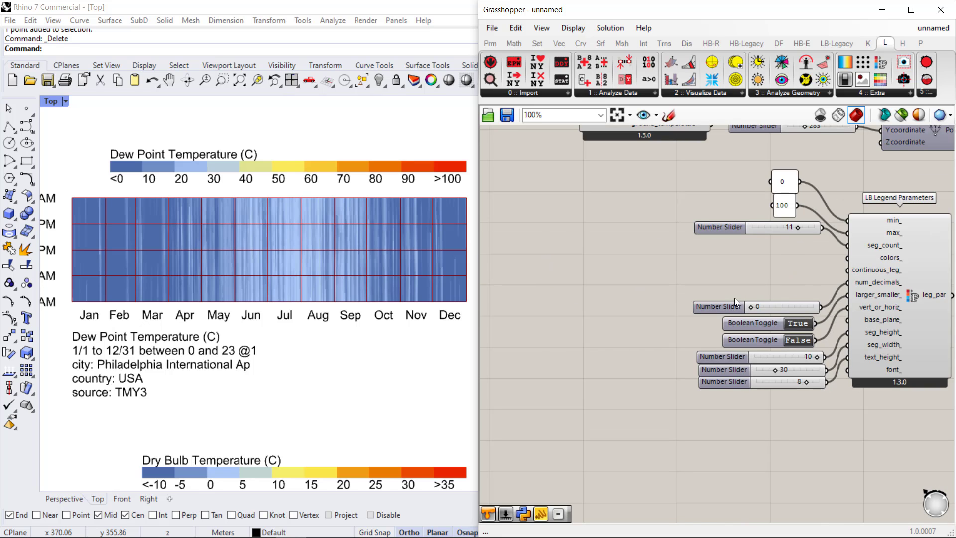
{"action": "right_click_drag", "start_coordinate": [729, 283], "coordinate": [651, 290]}
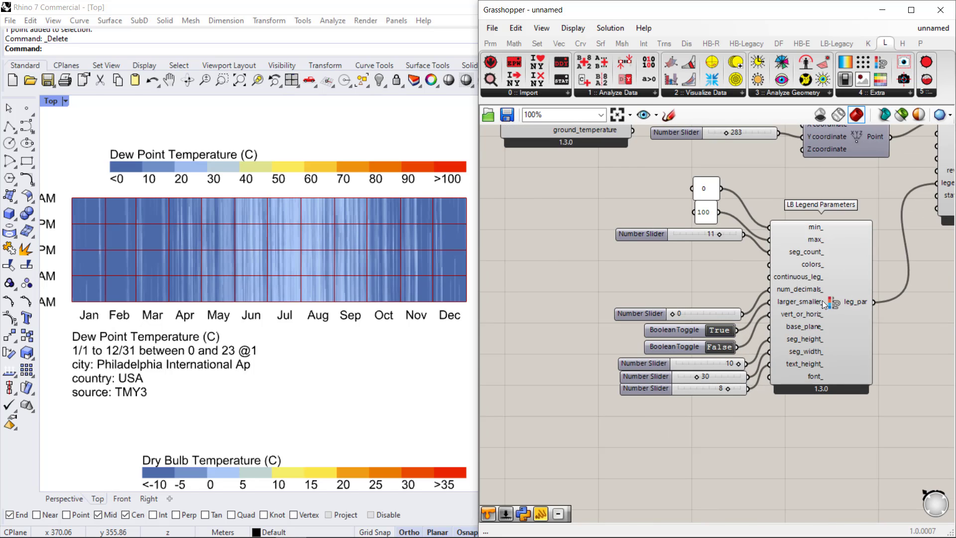
{"action": "right_click_drag", "start_coordinate": [824, 393], "coordinate": [814, 352]}
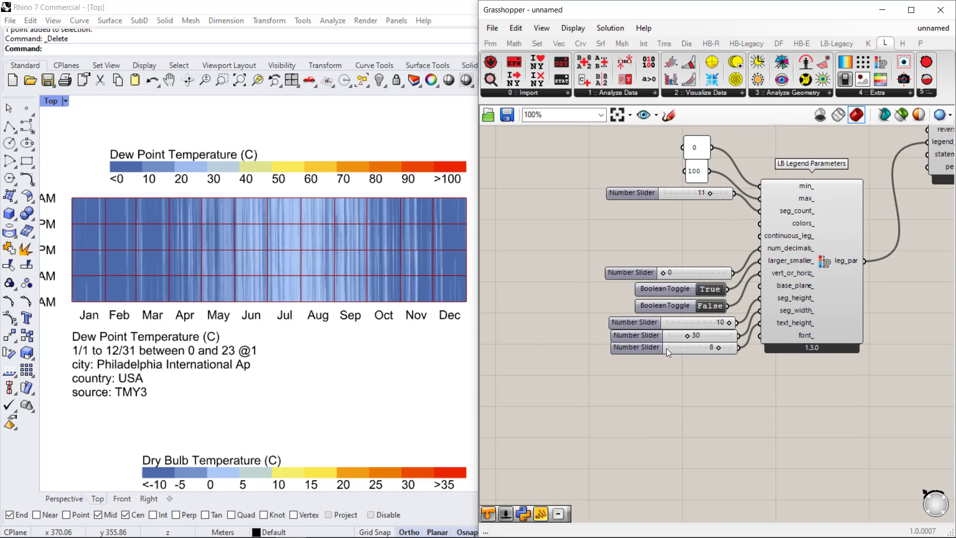
{"action": "scroll", "coordinate": [238, 340], "scroll_direction": "down", "scroll_amount": 3}
{"action": "right_click_drag", "start_coordinate": [238, 339], "coordinate": [255, 271]}
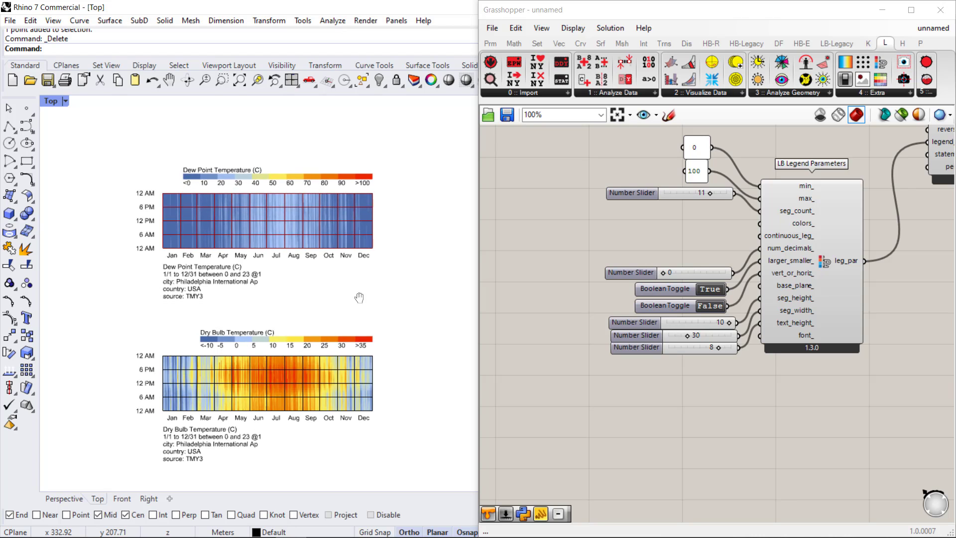
{"action": "left_click", "coordinate": [697, 235]}
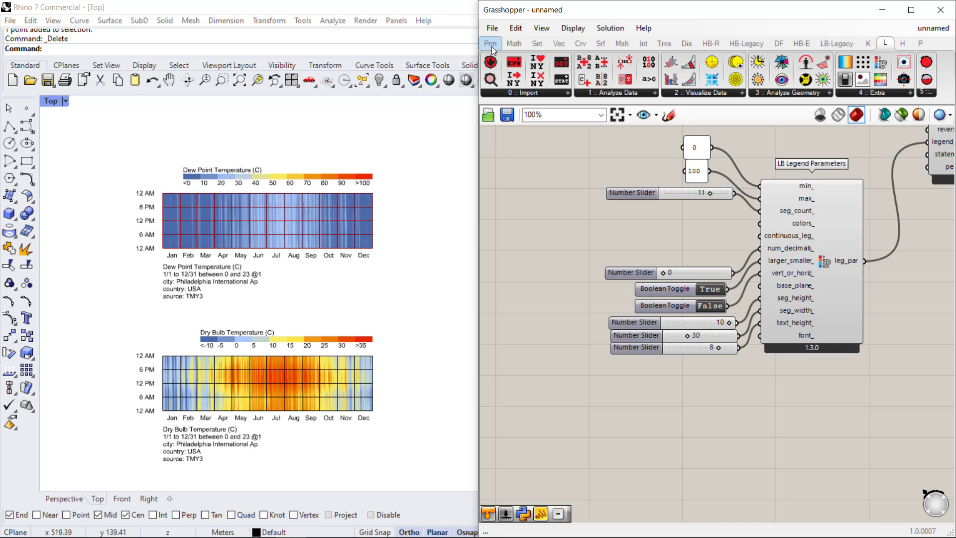
{"action": "mouse_move", "coordinate": [491, 46]}
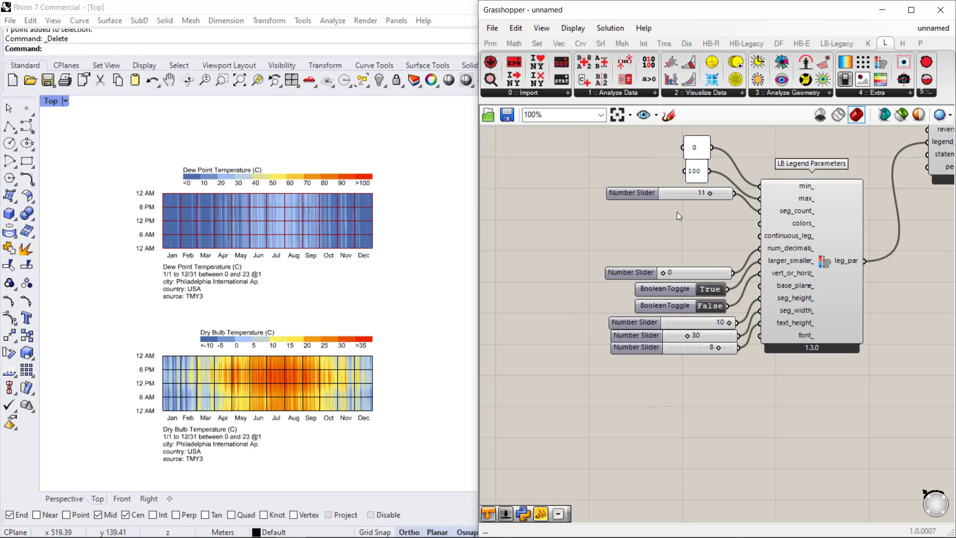